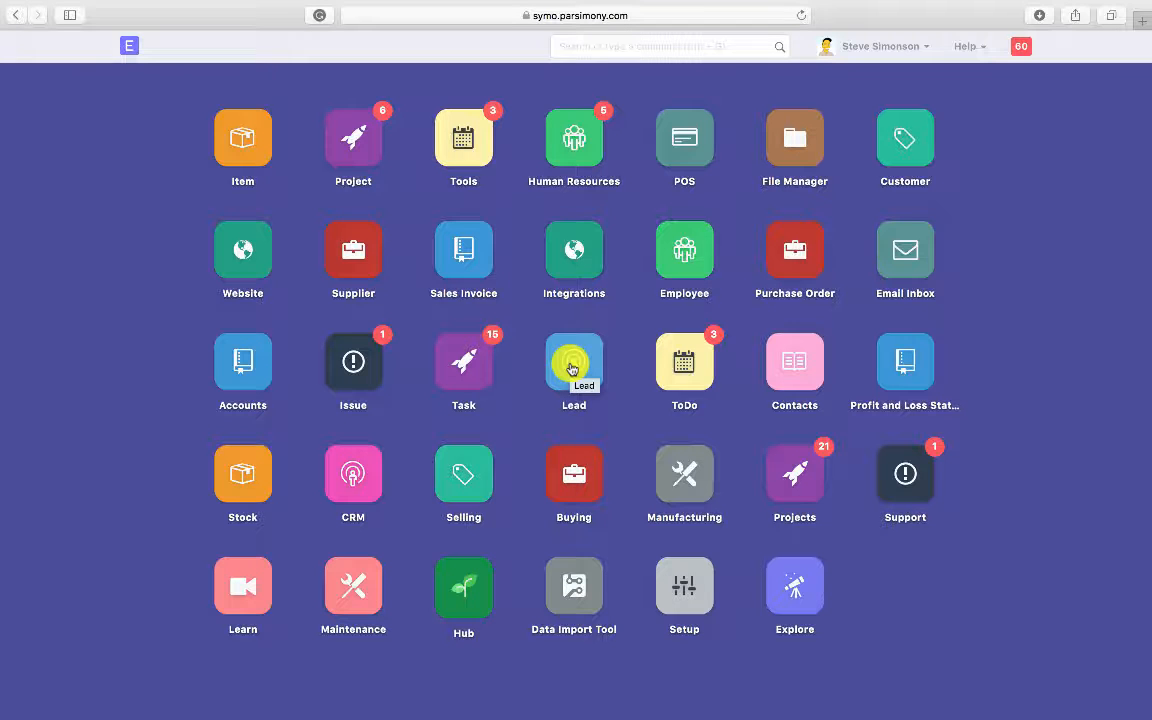
# Step: Move from Supplier to Projects and open the Top 100 Selected Products project card
pyautogui.click(362, 268)
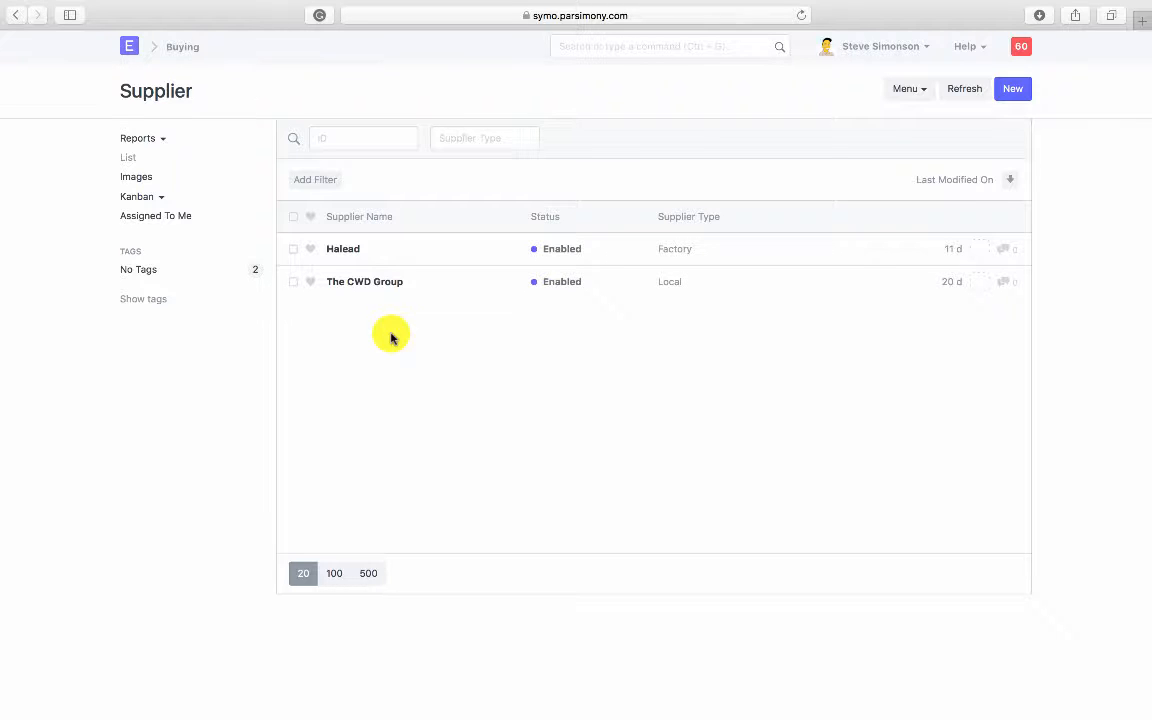
pyautogui.click(130, 48)
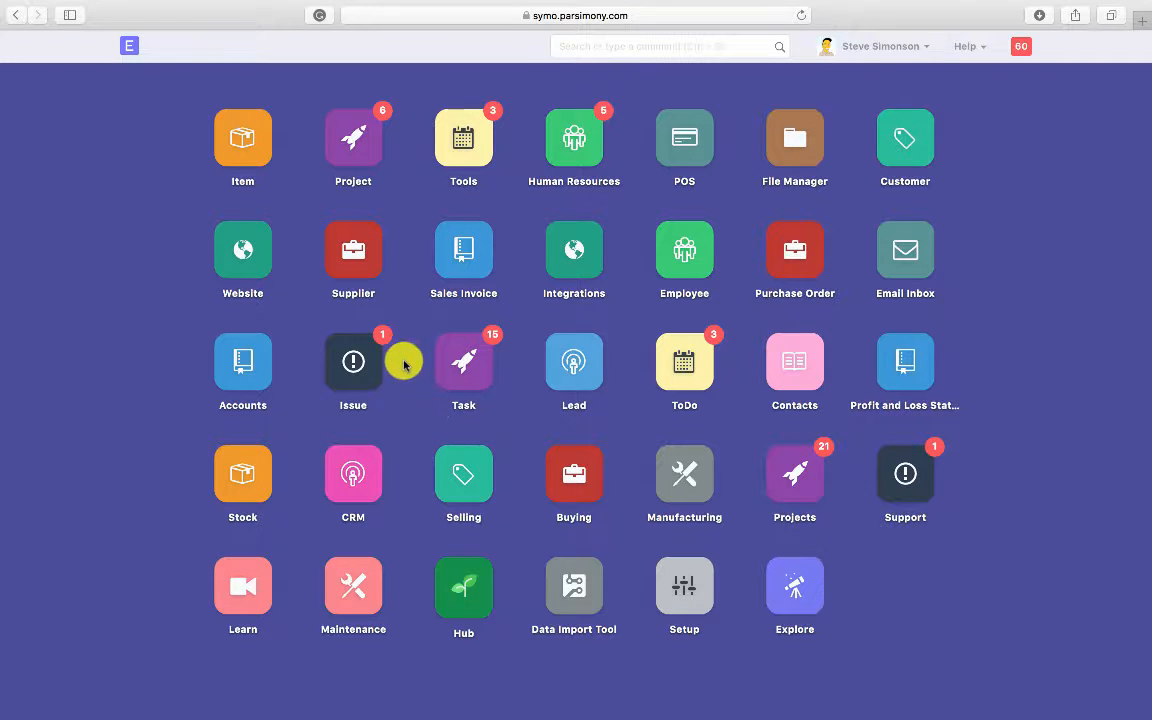
pyautogui.click(362, 157)
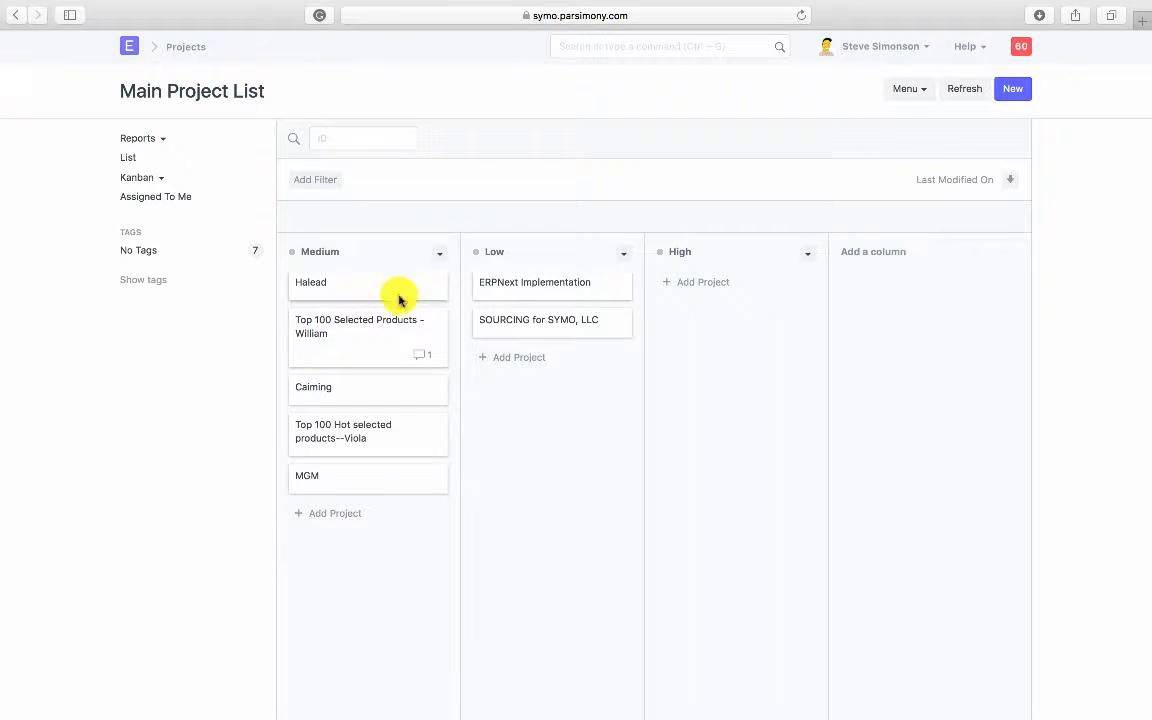
pyautogui.click(391, 327)
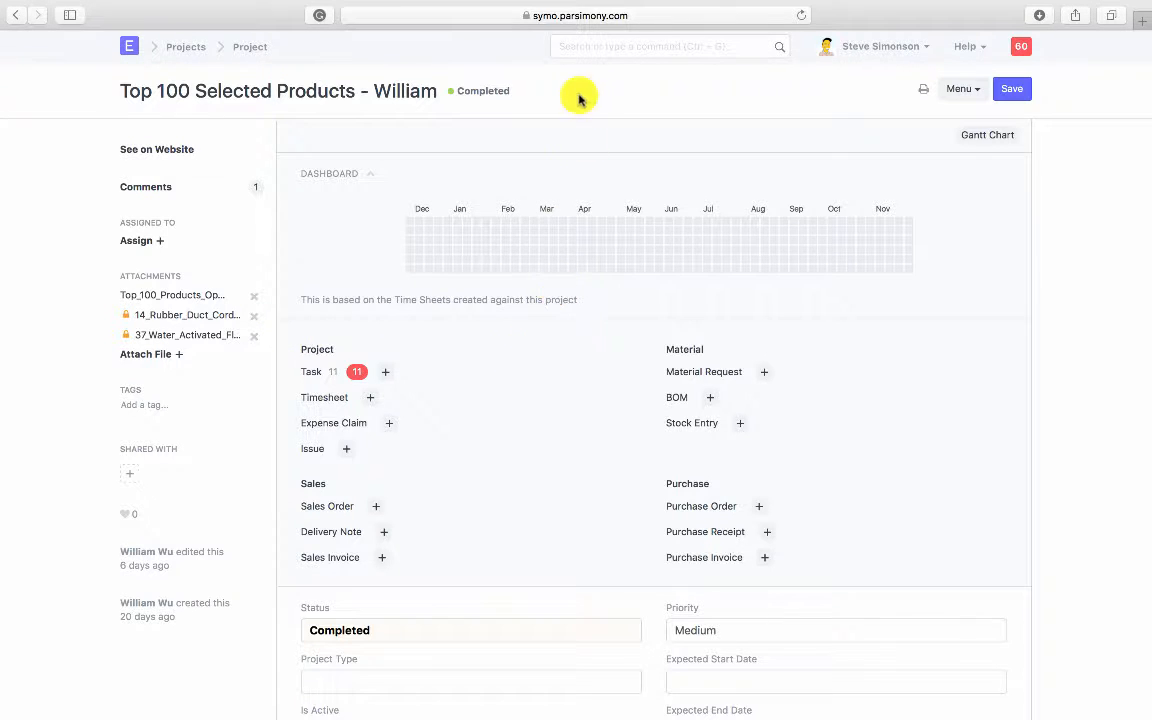
# Step: Search 'Supplier' in the awesome bar and open the Supplier List
pyautogui.click(579, 43)
pyautogui.write('Supplier')
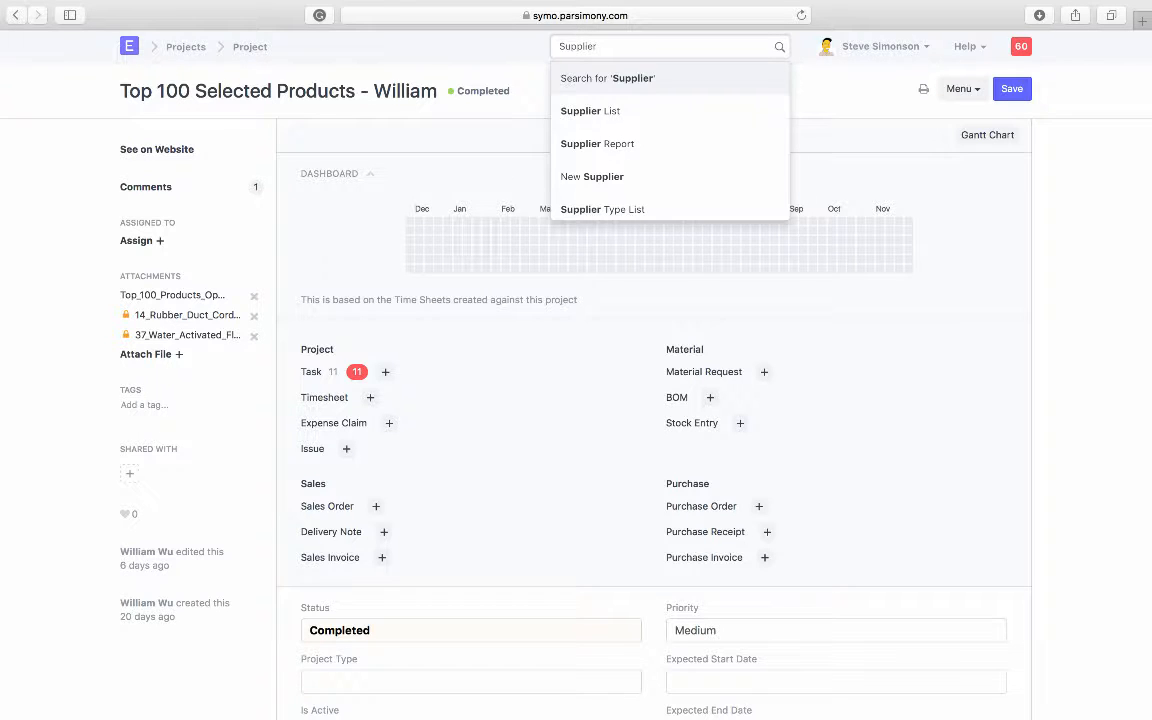
pyautogui.press('Down')
pyautogui.press('Return')
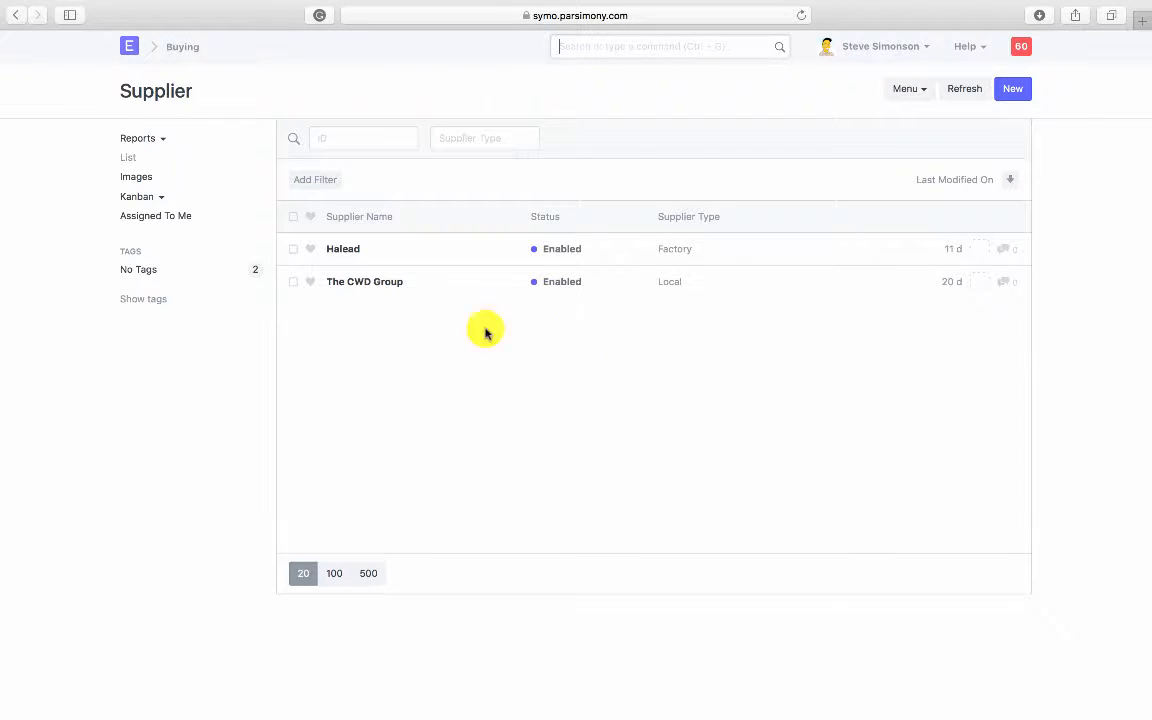
# Step: Create and save supplier 'Test Supplier' with supplier type Factory
pyautogui.click(1014, 90)
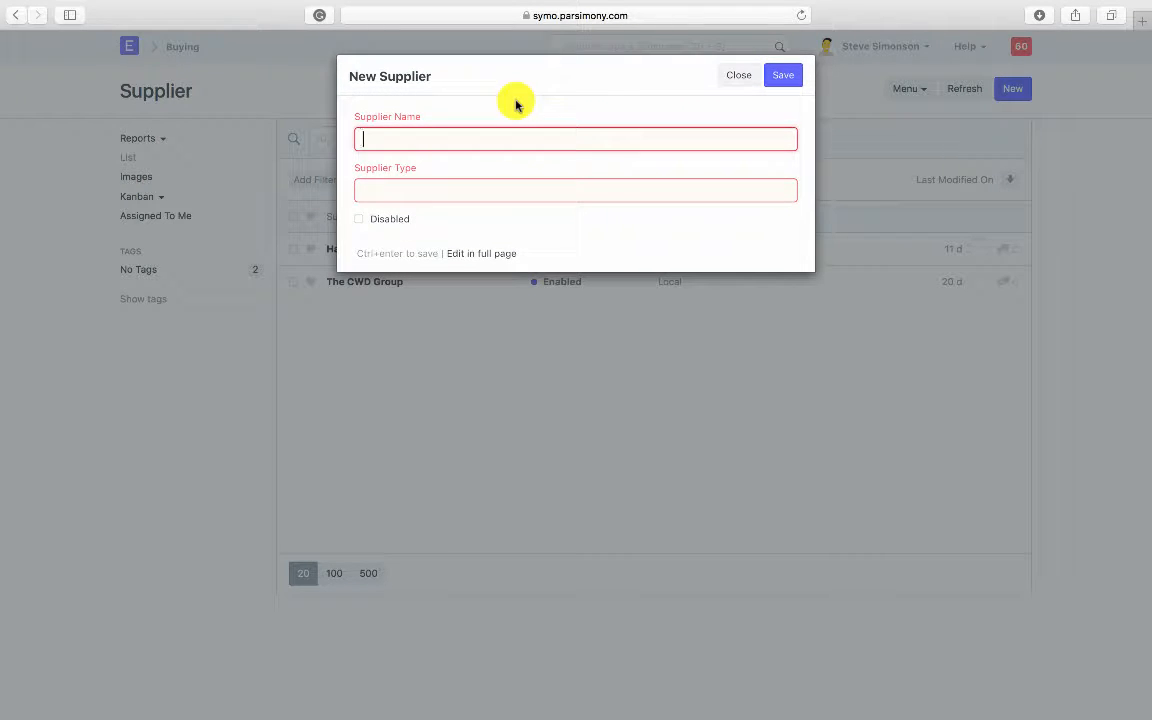
pyautogui.write('Test Supplier')
pyautogui.press('Tab')
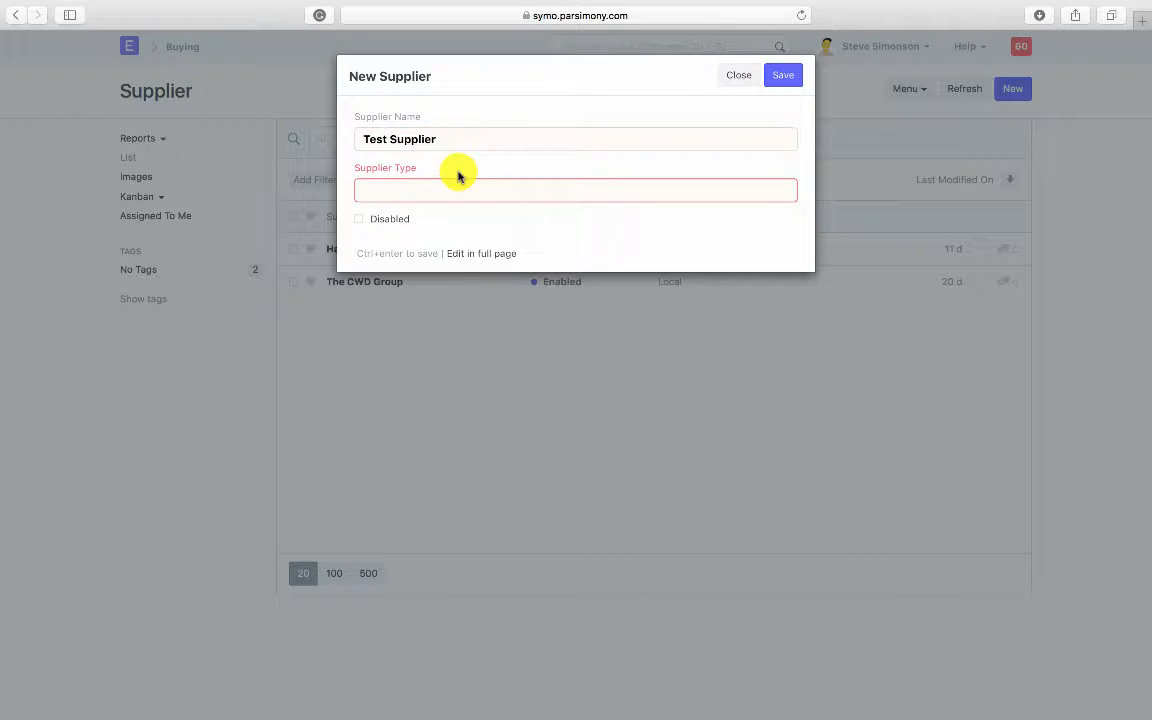
pyautogui.click(461, 187)
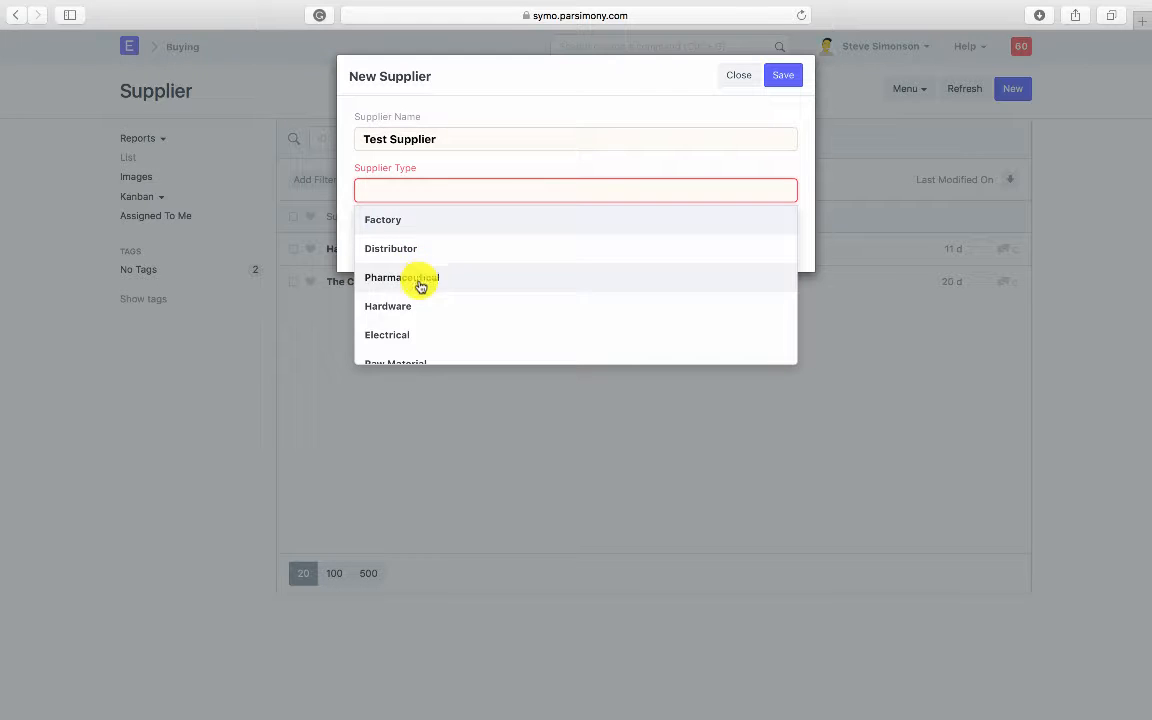
pyautogui.scroll(-2, 411, 309)
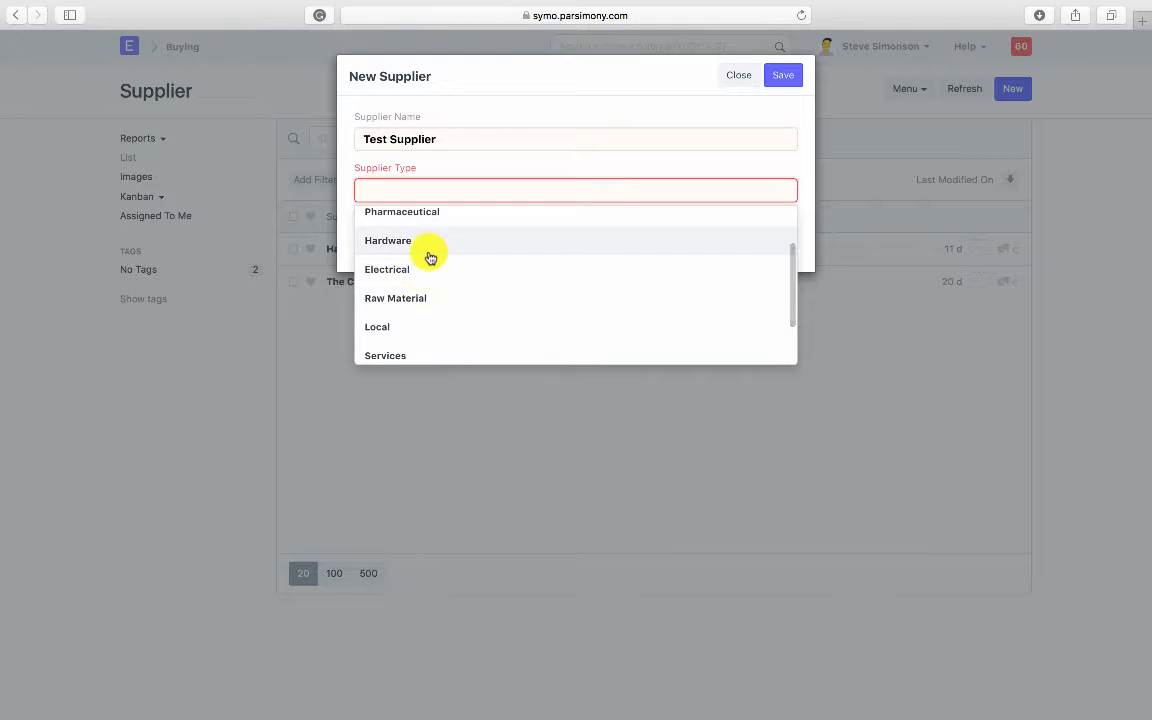
pyautogui.scroll(-3, 422, 316)
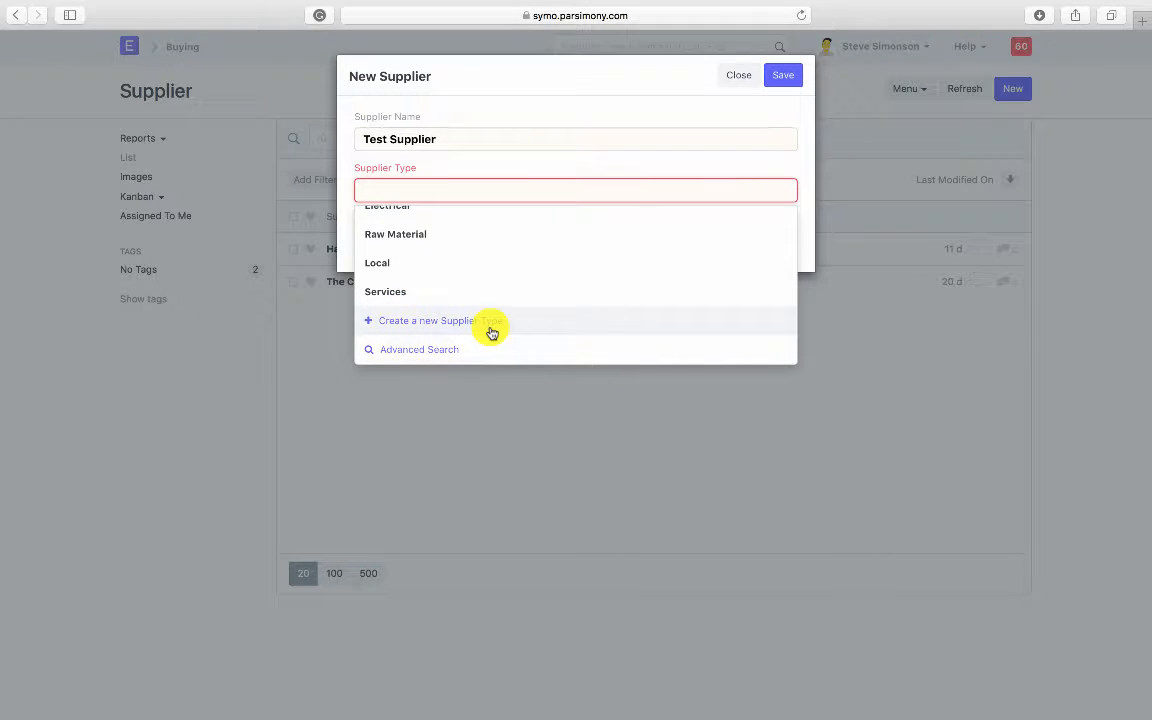
pyautogui.scroll(4, 477, 275)
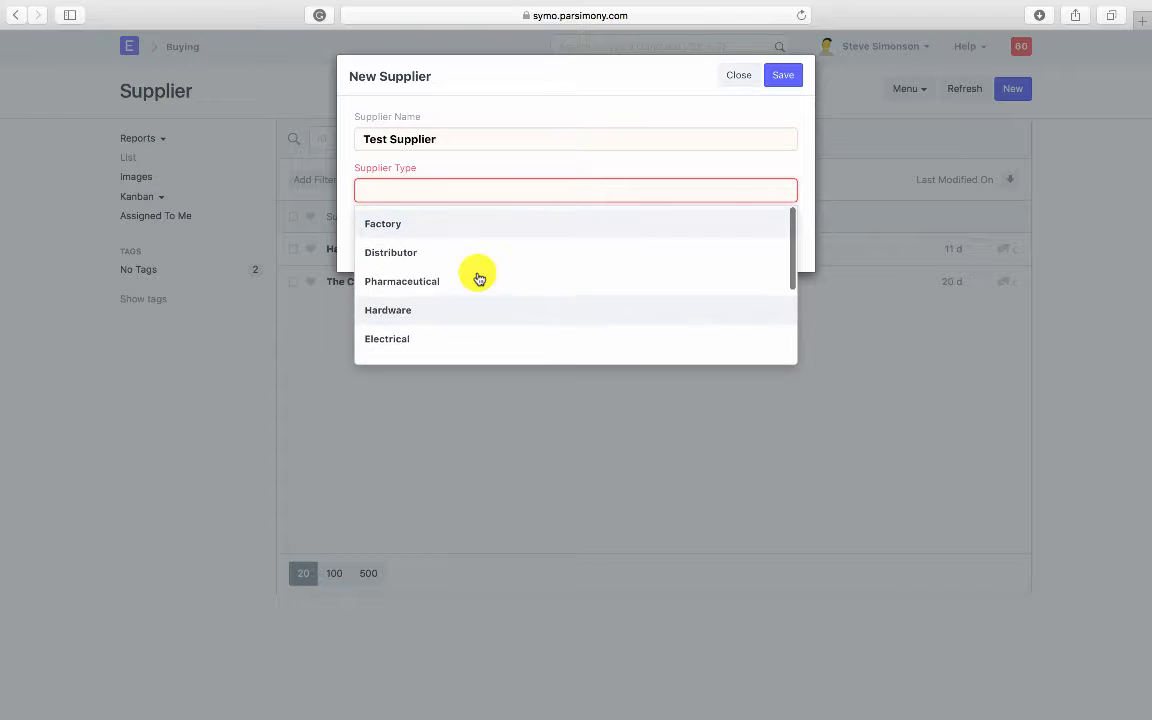
pyautogui.click(417, 221)
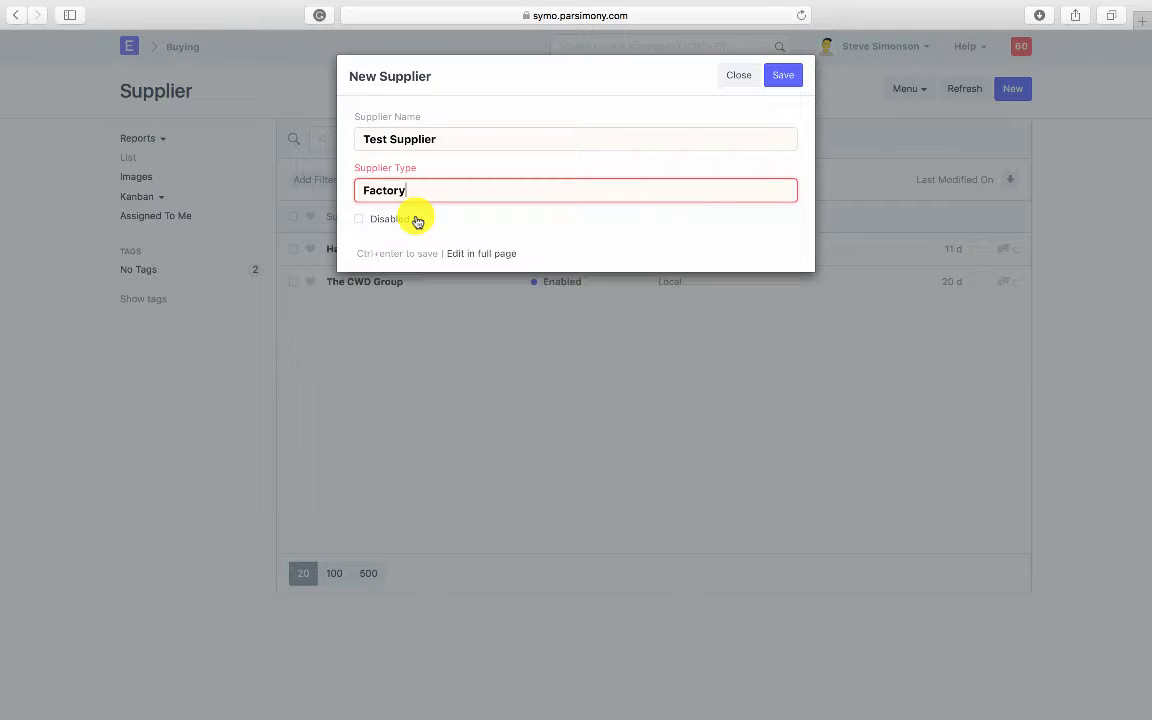
pyautogui.click(791, 74)
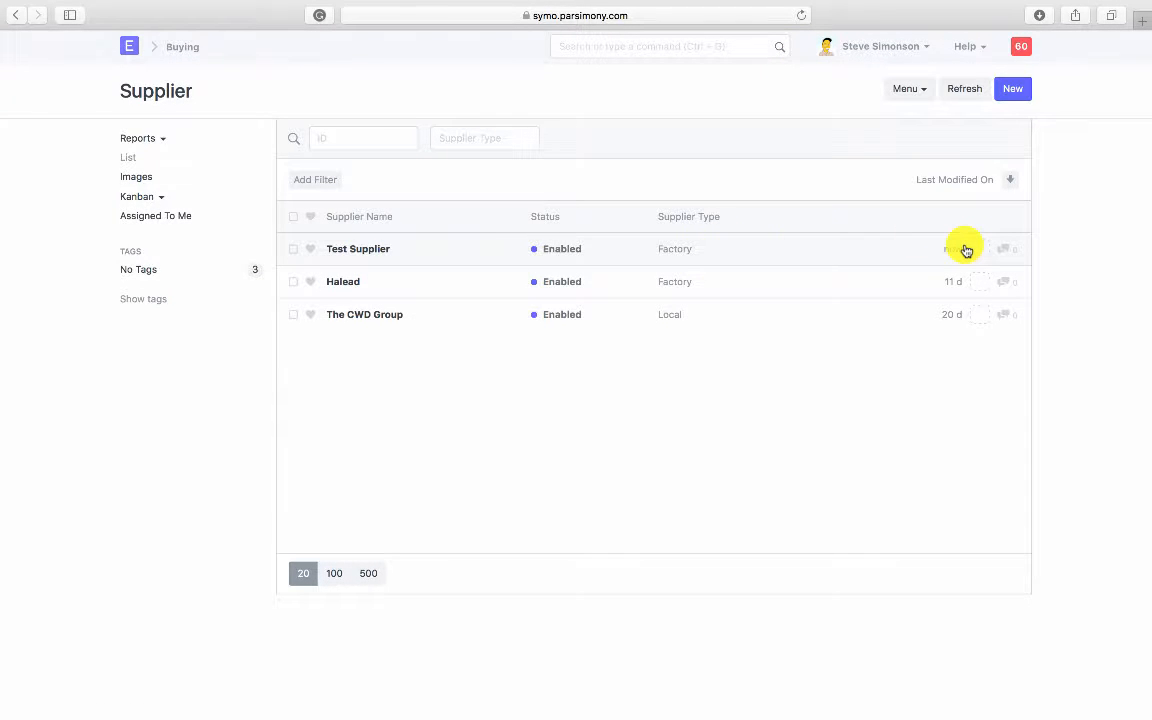
# Step: Open Test Supplier and start a New Address under Address and Contacts
pyautogui.click(371, 248)
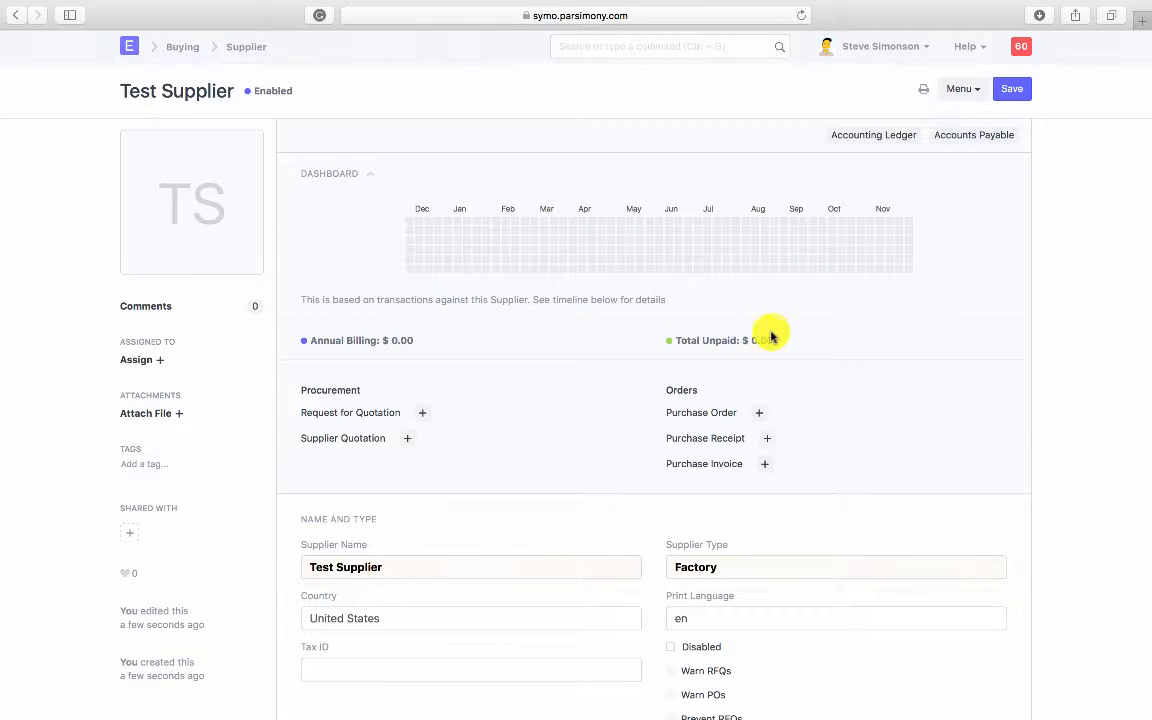
pyautogui.scroll(-2, 563, 460)
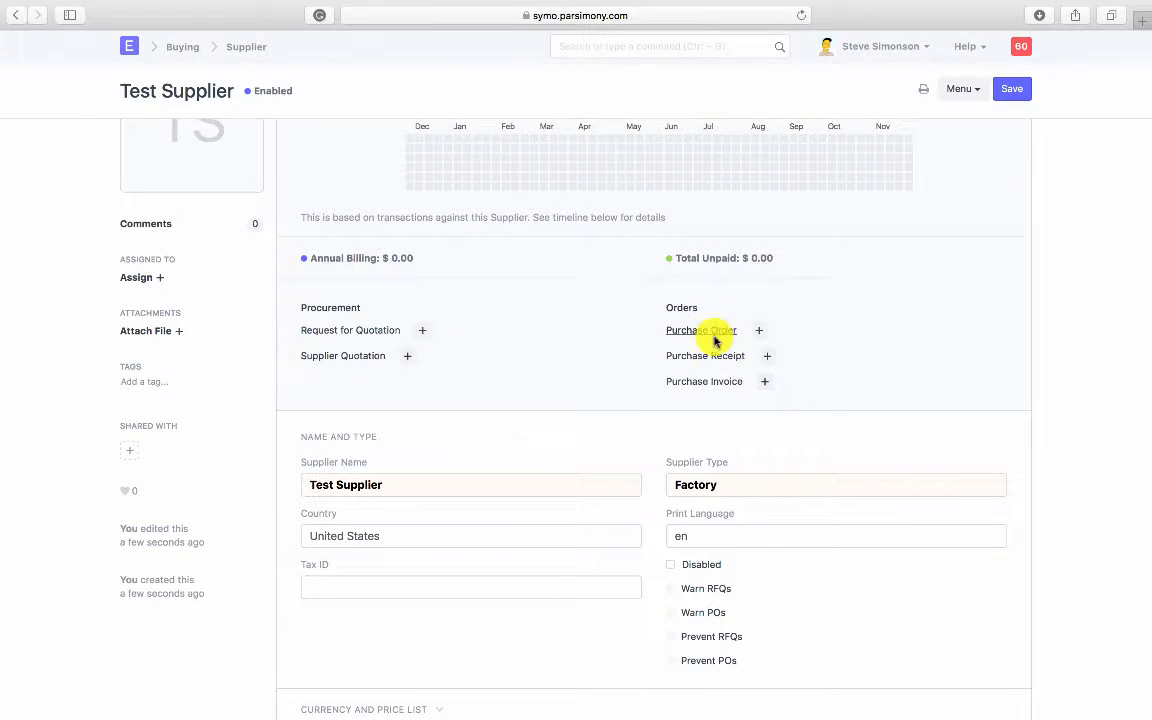
pyautogui.scroll(-1, 643, 435)
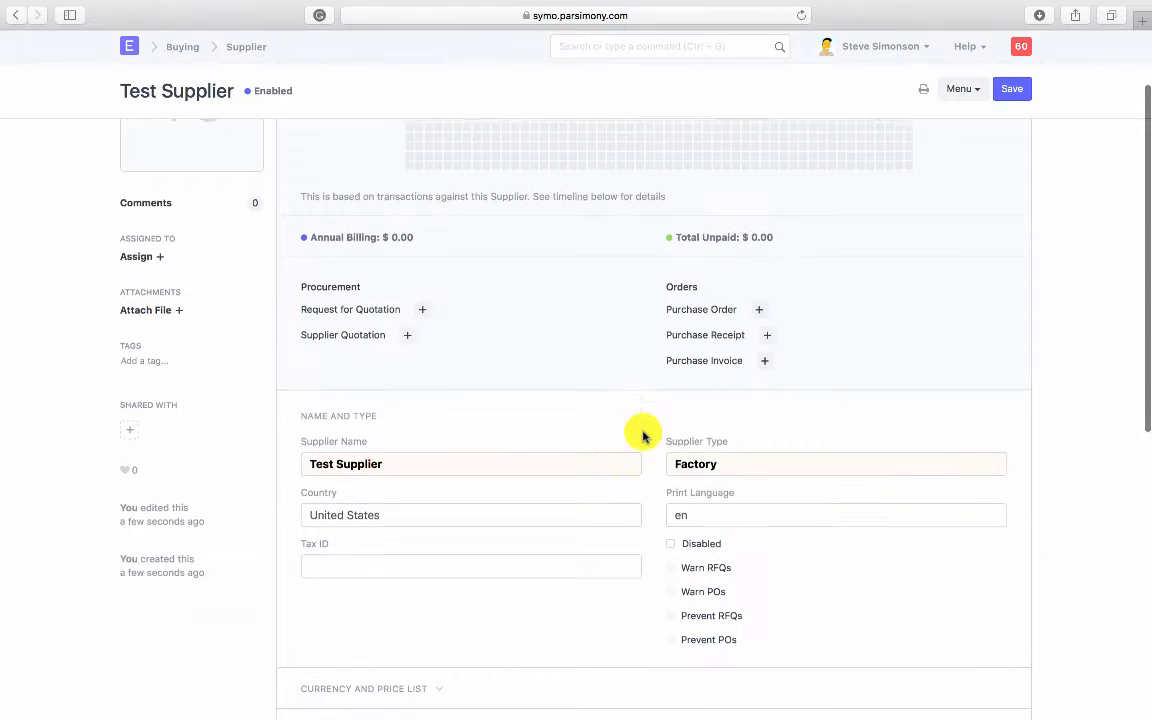
pyautogui.scroll(-5, 643, 435)
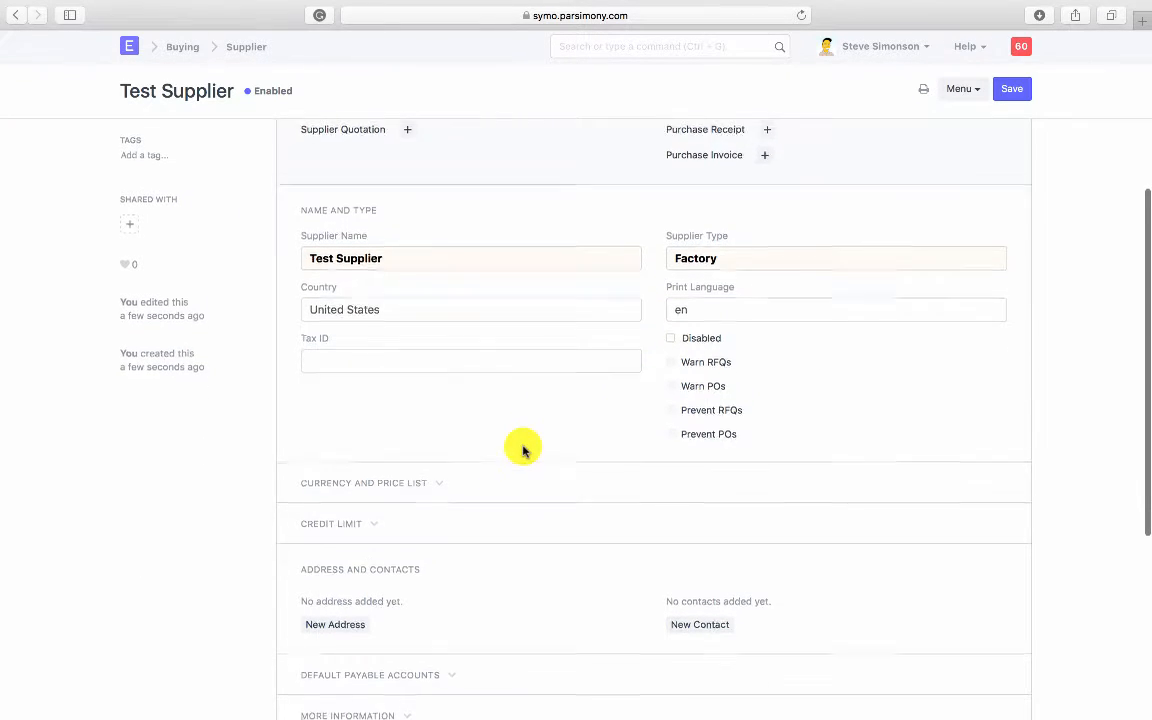
pyautogui.scroll(-3, 522, 450)
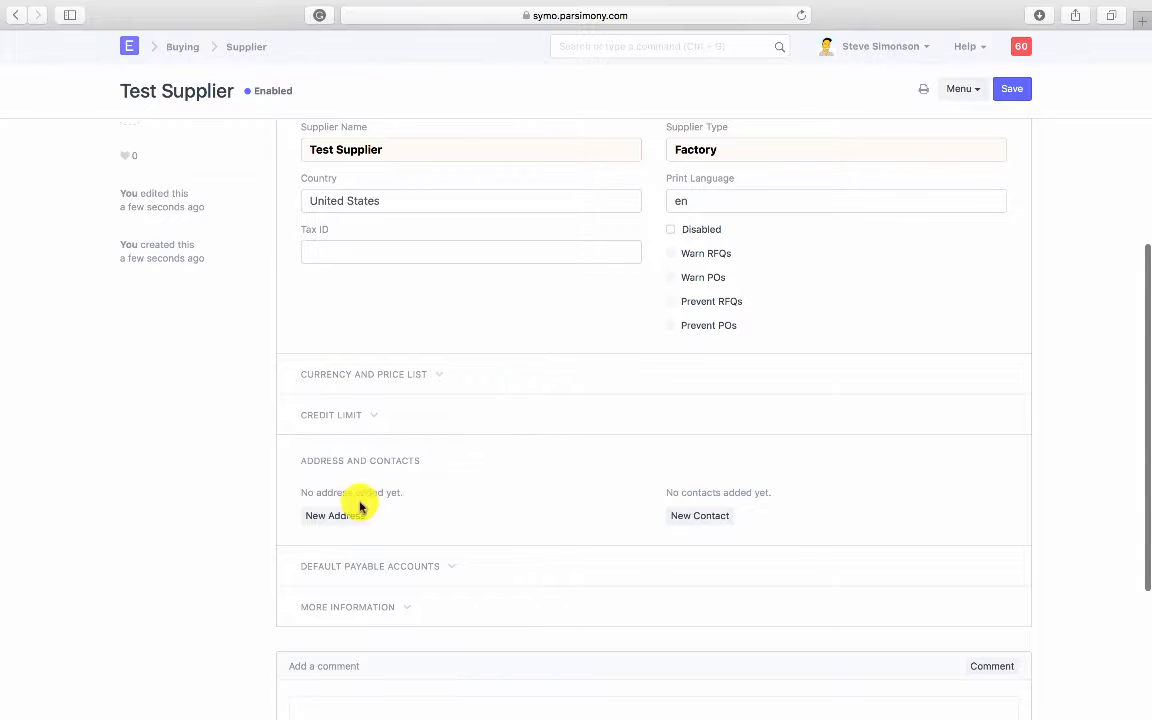
pyautogui.click(347, 515)
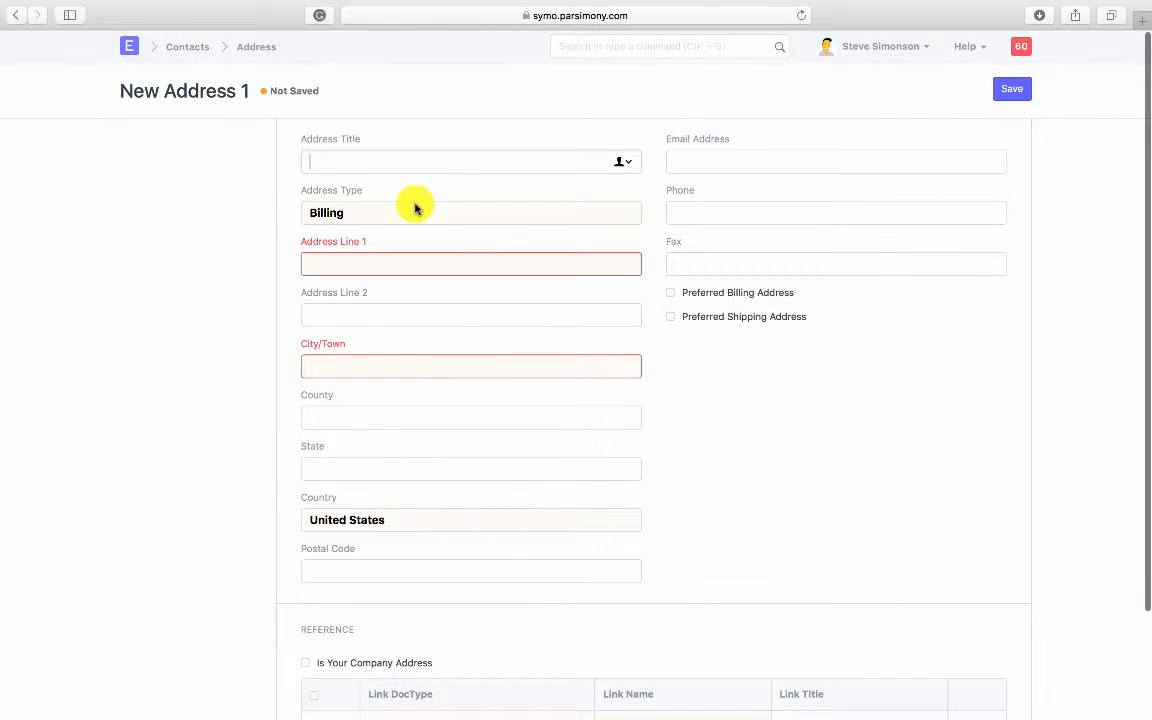
# Step: Title the address 'Main Factory Address', type Plant, first line 100 Factory Way
pyautogui.write('Main F')
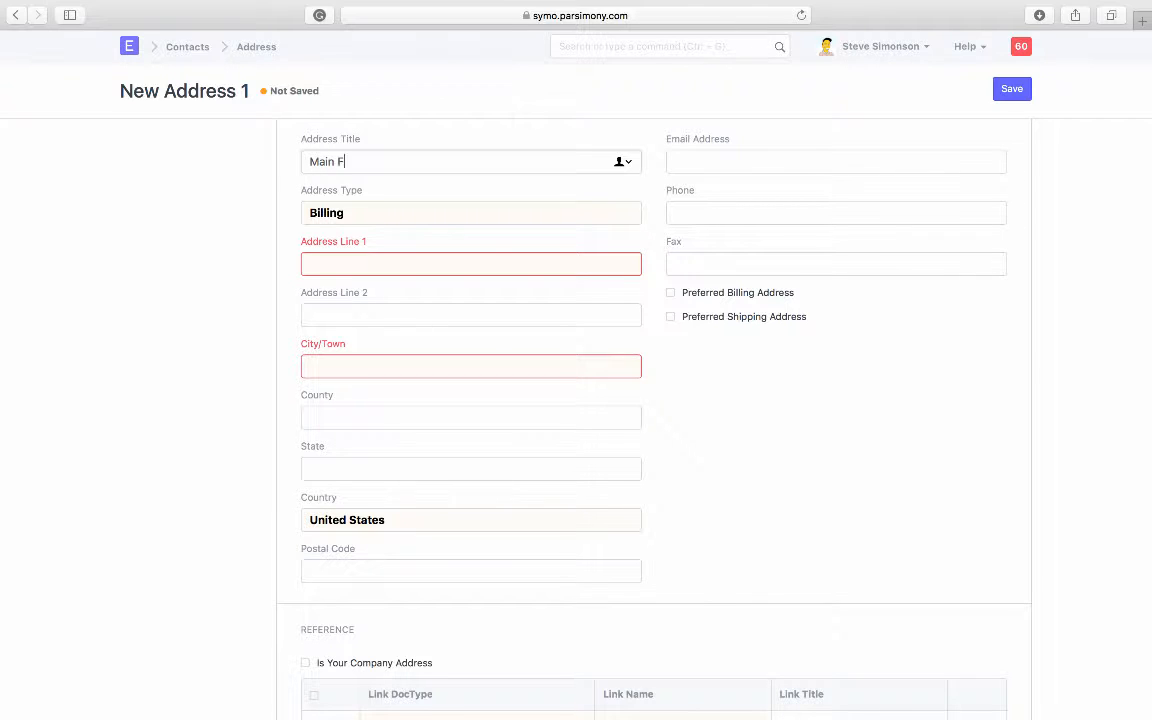
pyautogui.write('actory Address')
pyautogui.click(388, 257)
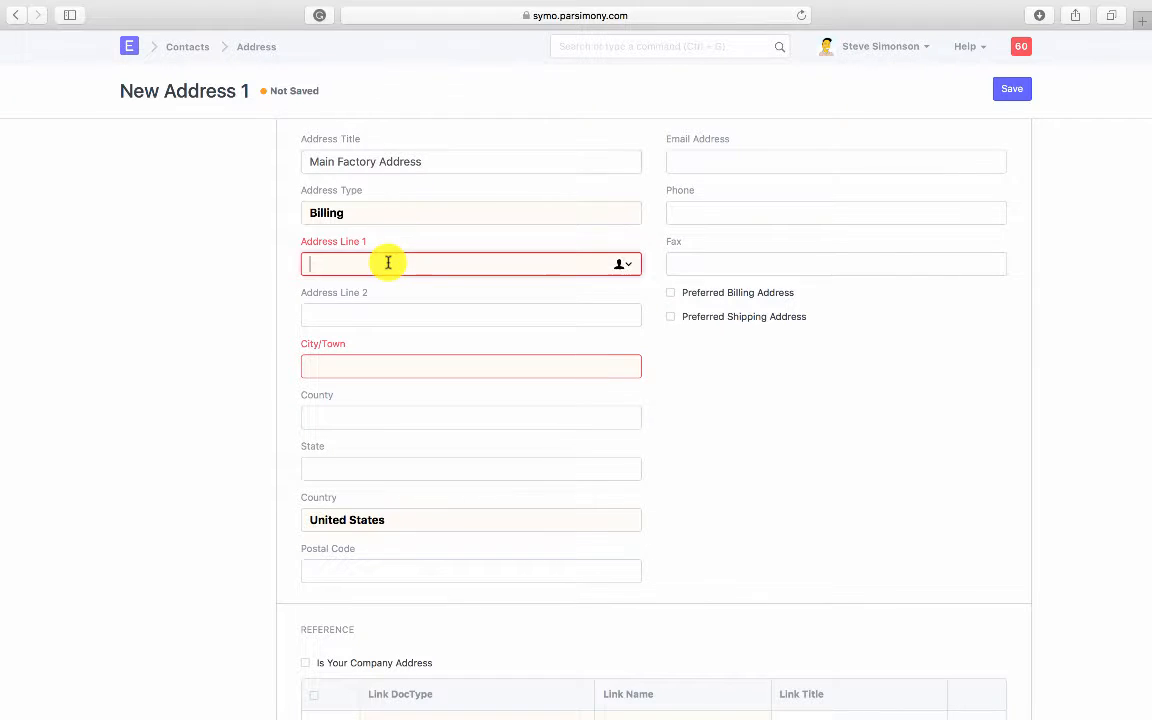
pyautogui.click(373, 217)
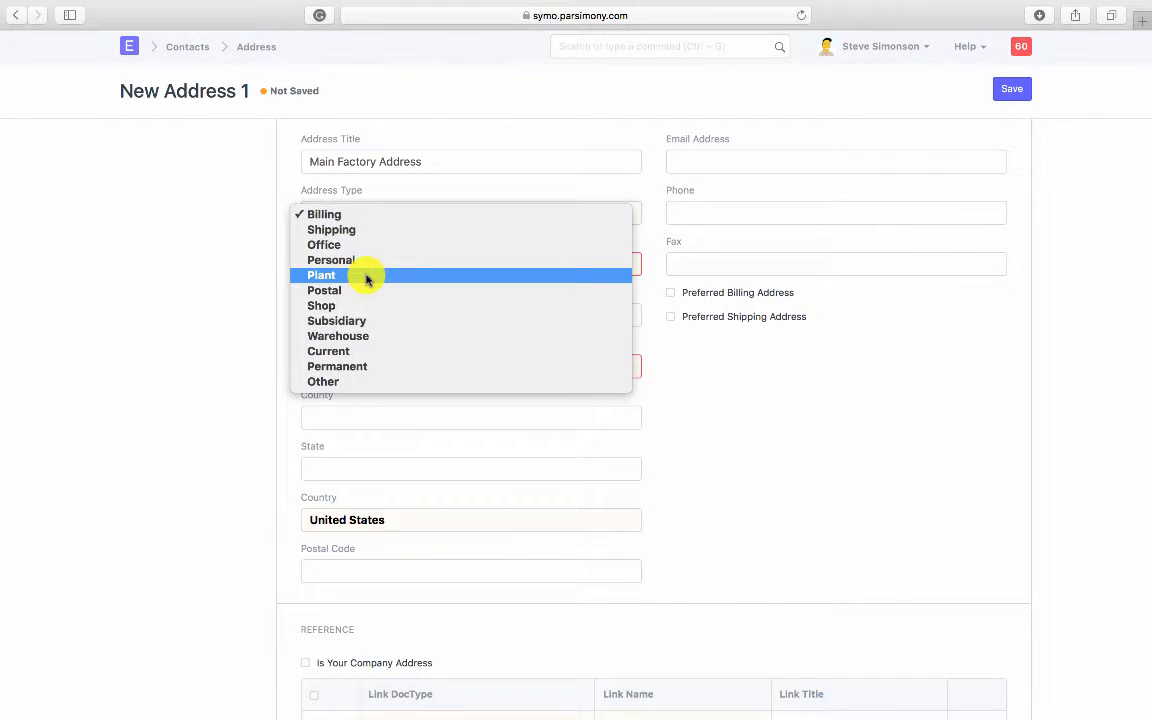
pyautogui.click(366, 275)
pyautogui.click(360, 270)
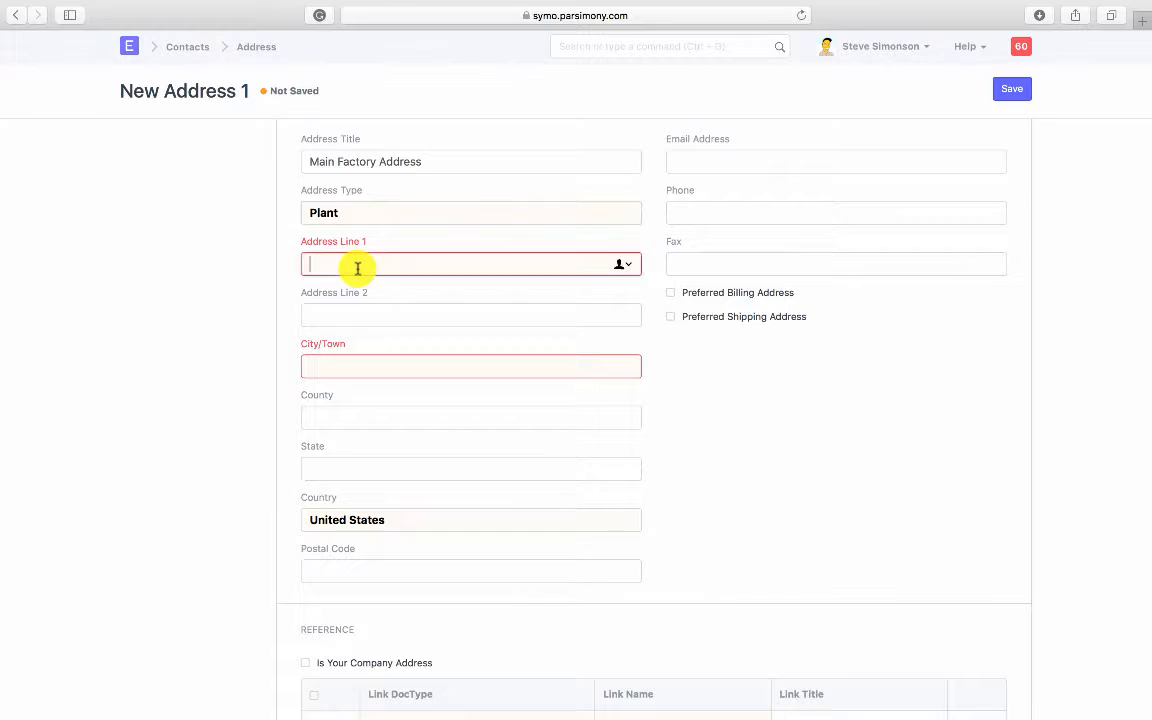
pyautogui.write('100 Factory')
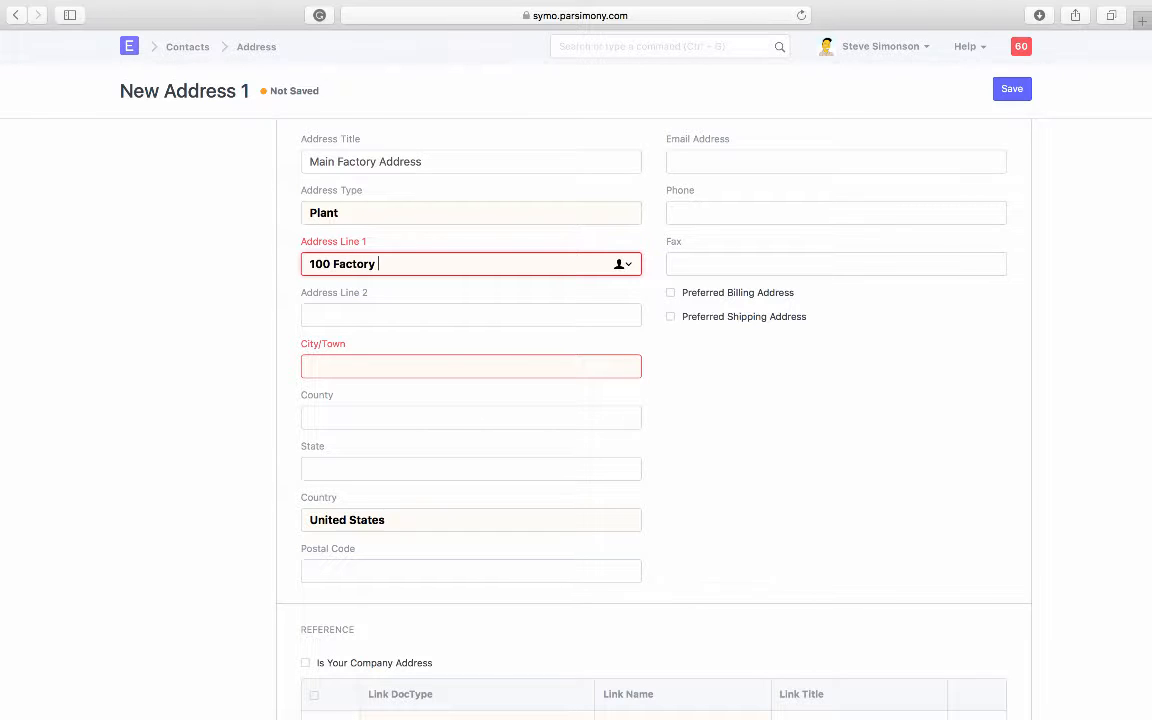
pyautogui.write(' Way')
# Step: Fill in city Duvall and state WA for the plant address
pyautogui.press('Tab')
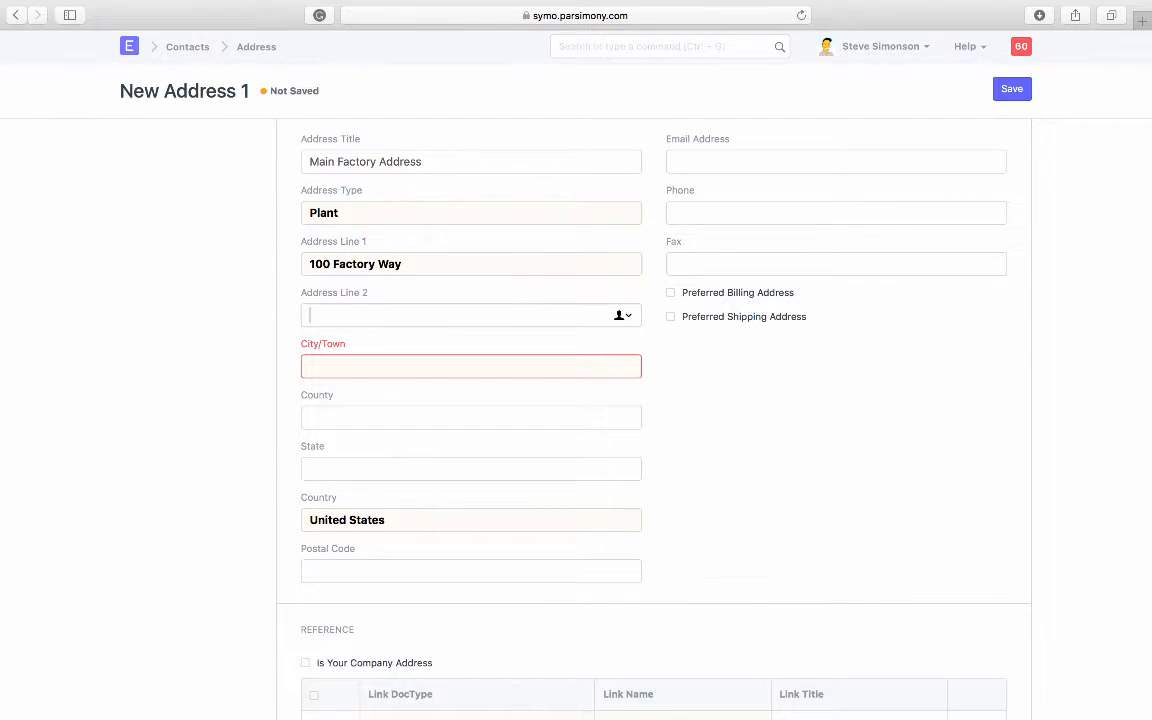
pyautogui.press('Tab')
pyautogui.write('Duvall')
pyautogui.press('Tab')
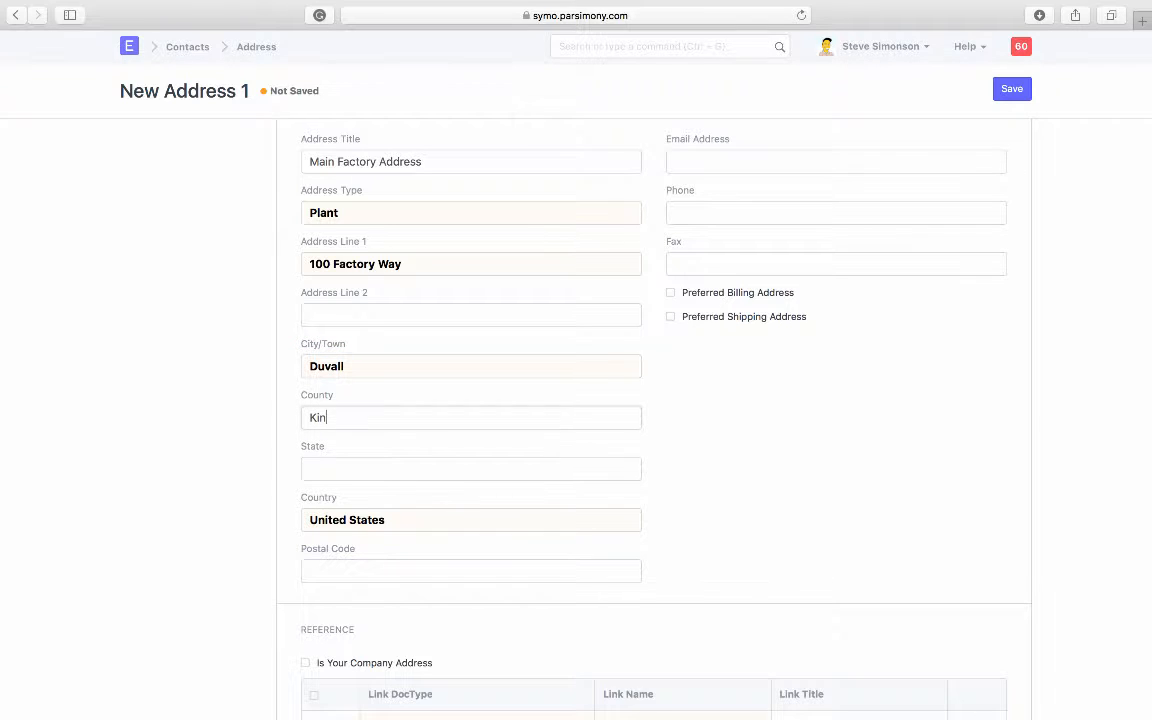
pyautogui.write('WA')
pyautogui.press('Tab')
pyautogui.press('Tab')
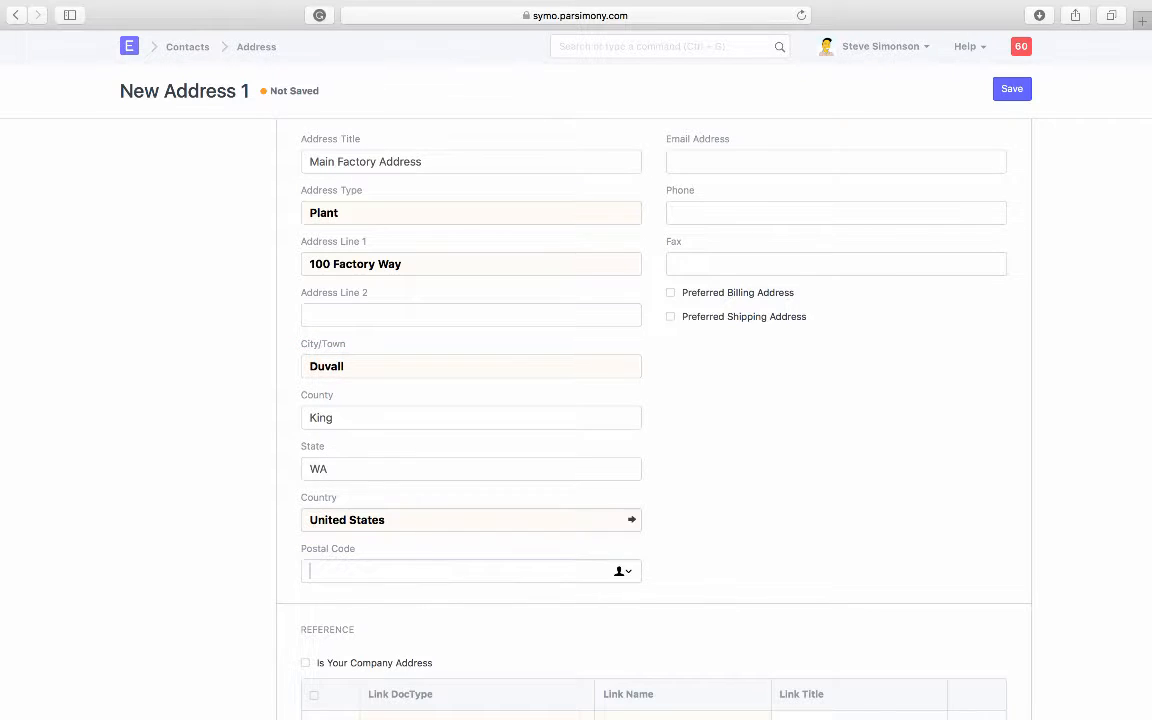
pyautogui.click(759, 379)
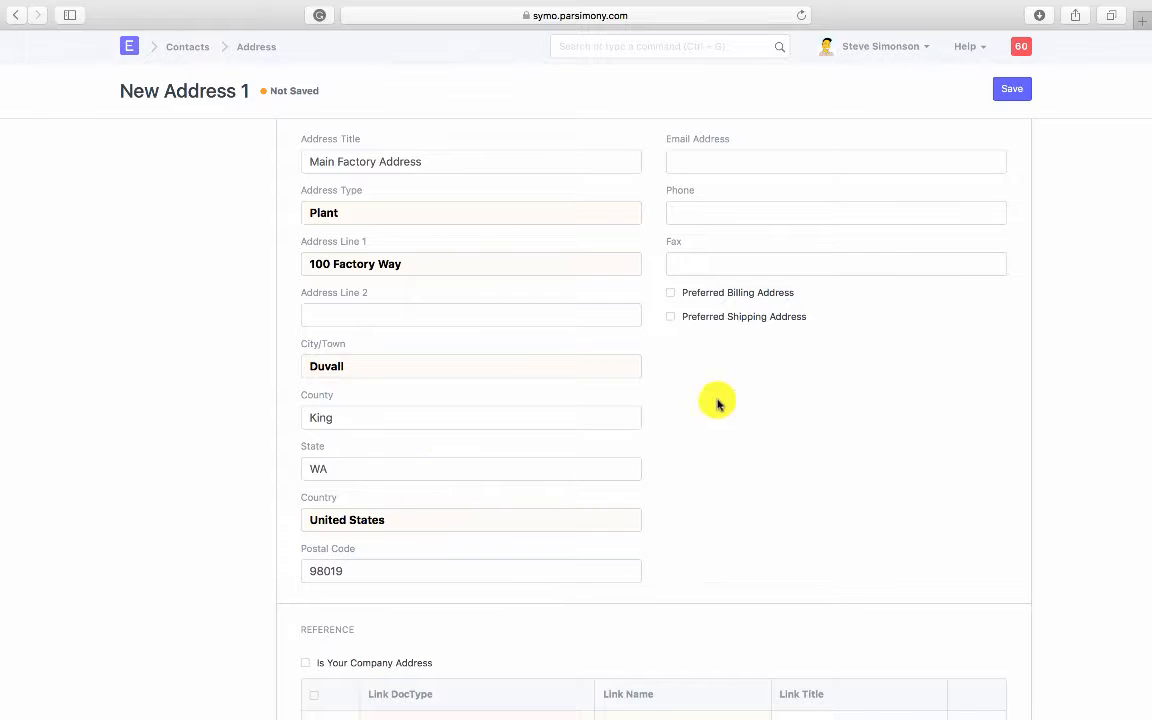
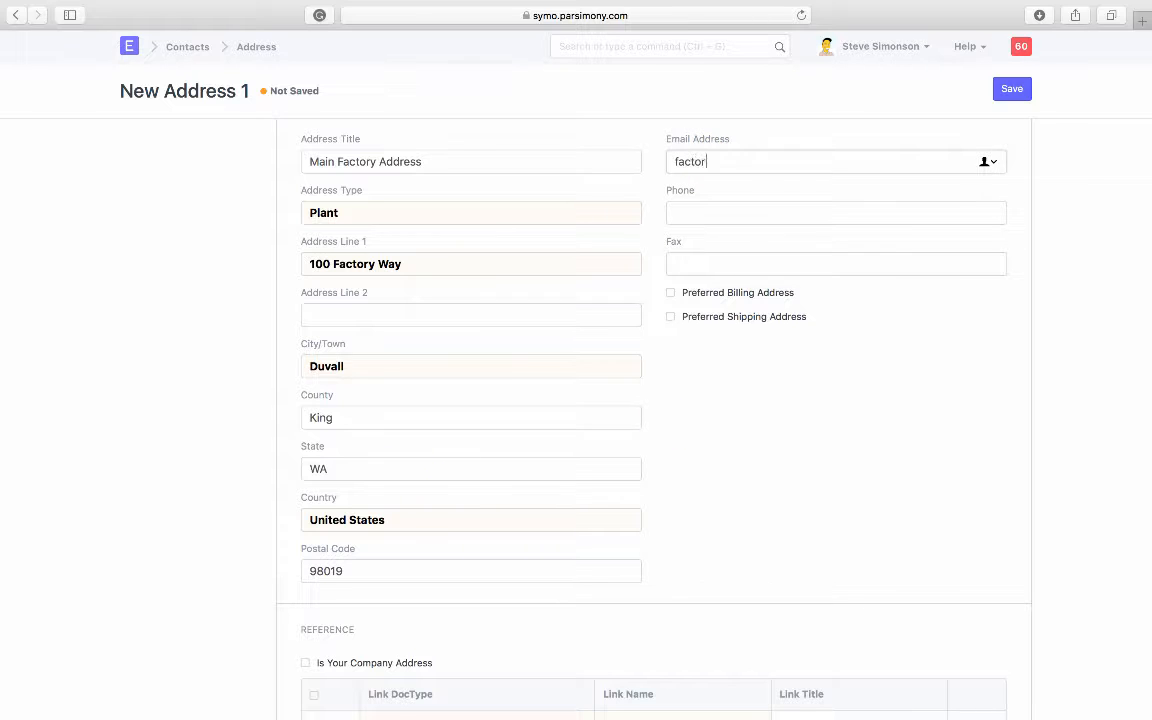
# Step: Add the plant address's email and phone number, then save it
pyautogui.press('Tab')
pyautogui.write('206')
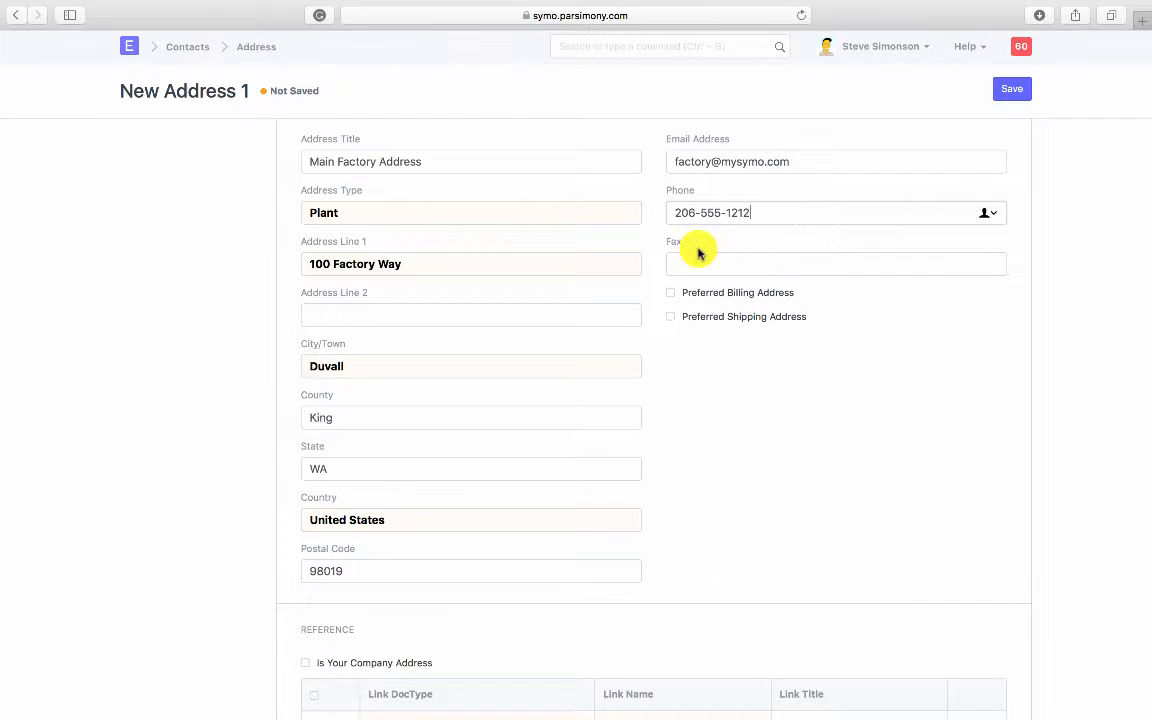
pyautogui.scroll(-3, 712, 380)
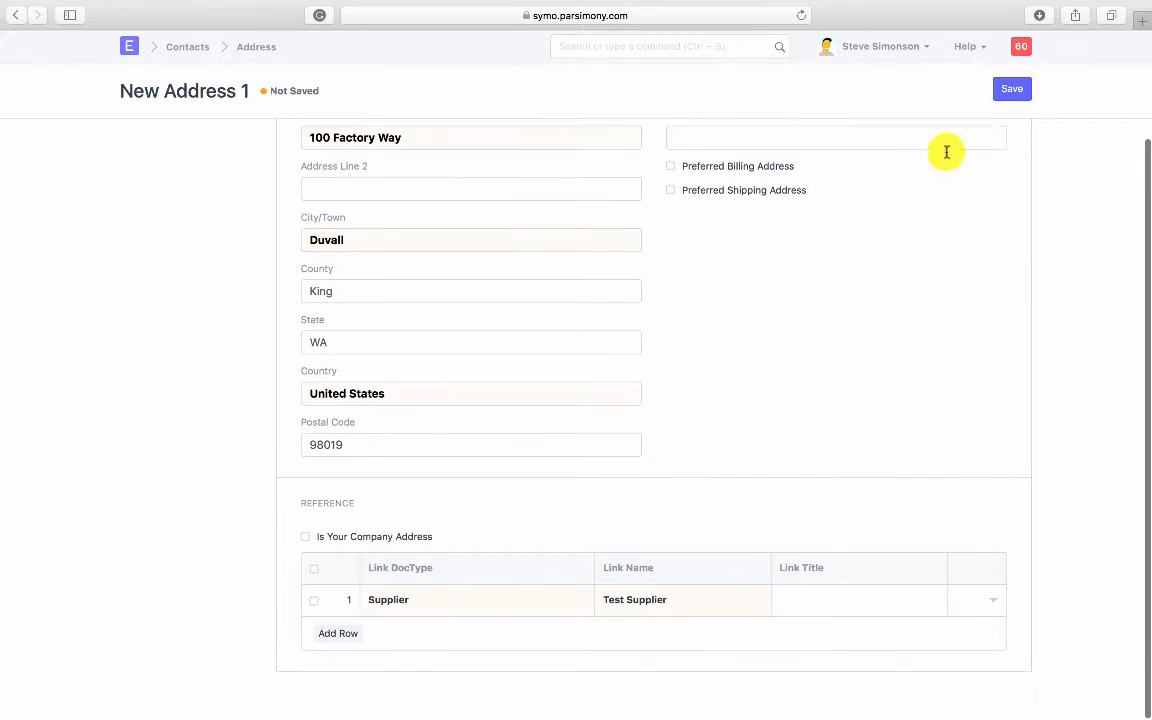
pyautogui.click(1011, 90)
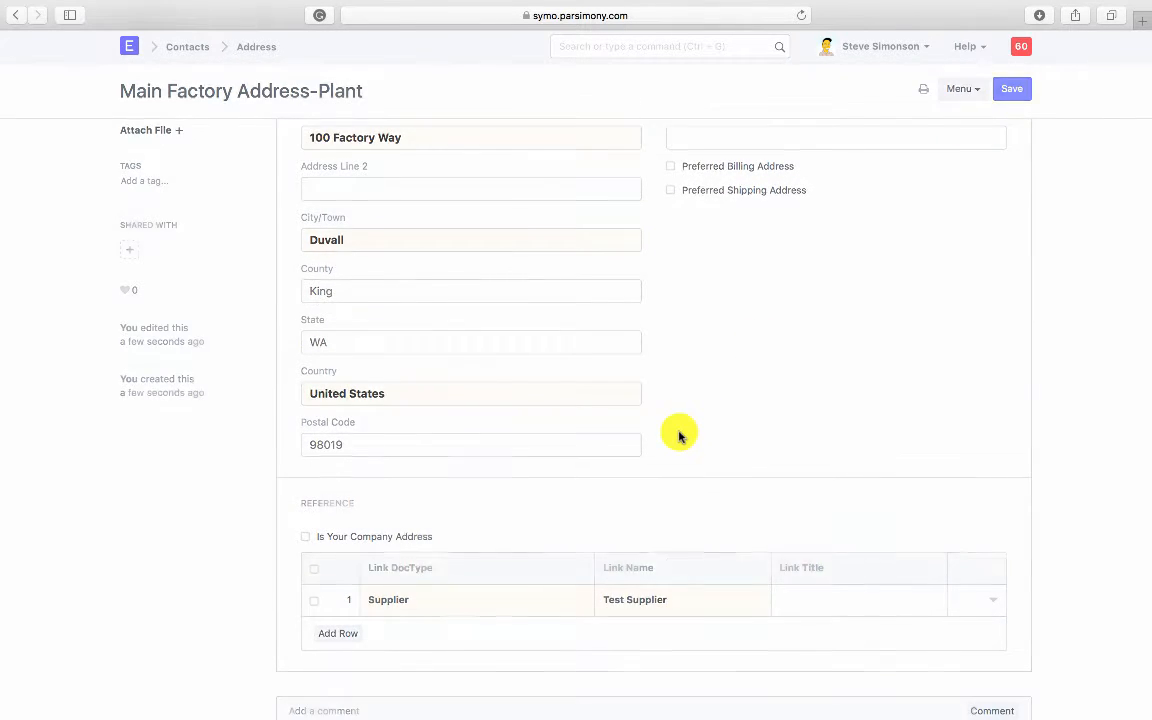
# Step: From Test Supplier's Address and Contacts section, open a blank New Address form
pyautogui.scroll(-1, 656, 464)
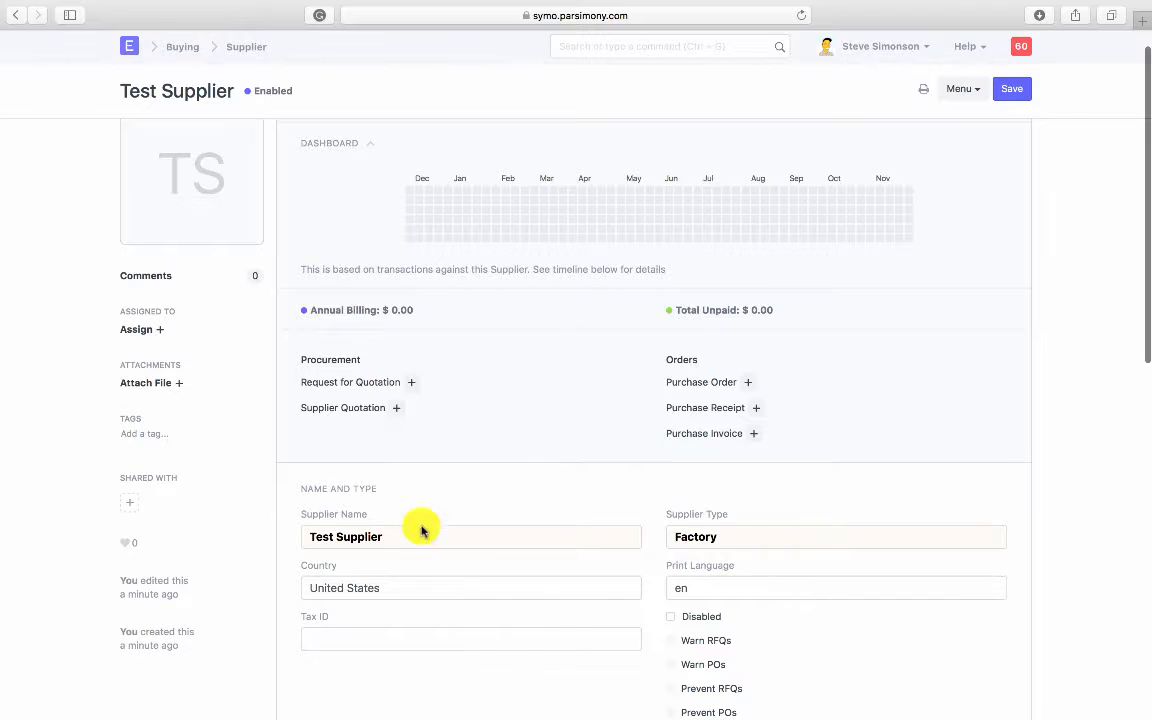
pyautogui.scroll(-1, 440, 420)
pyautogui.scroll(-10, 447, 360)
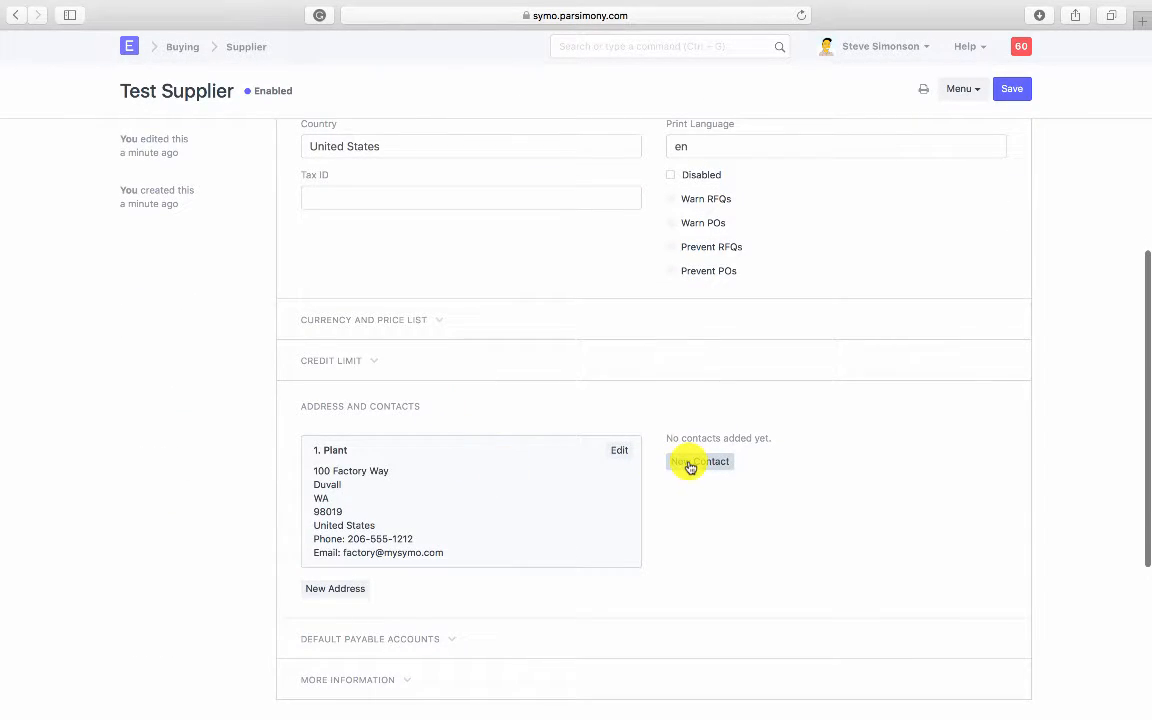
pyautogui.click(690, 465)
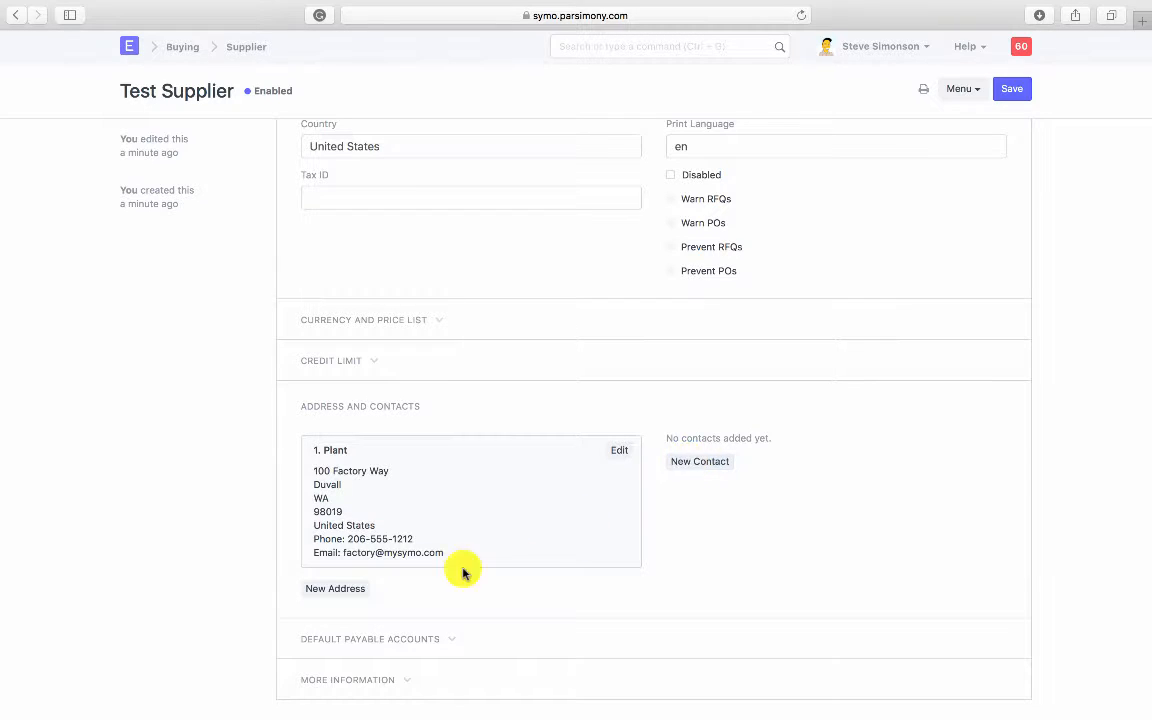
pyautogui.click(348, 592)
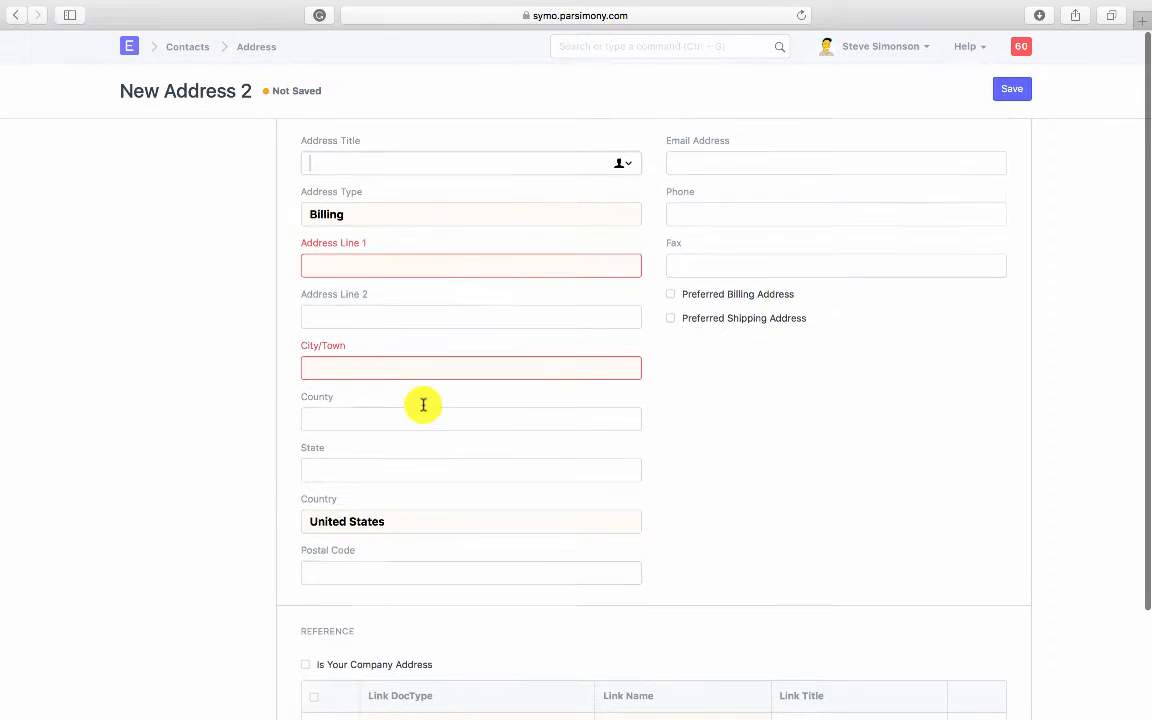
# Step: Title the address 'Factory Corporate', type Office, first line 100 Corporate Drive
pyautogui.write('Factory ')
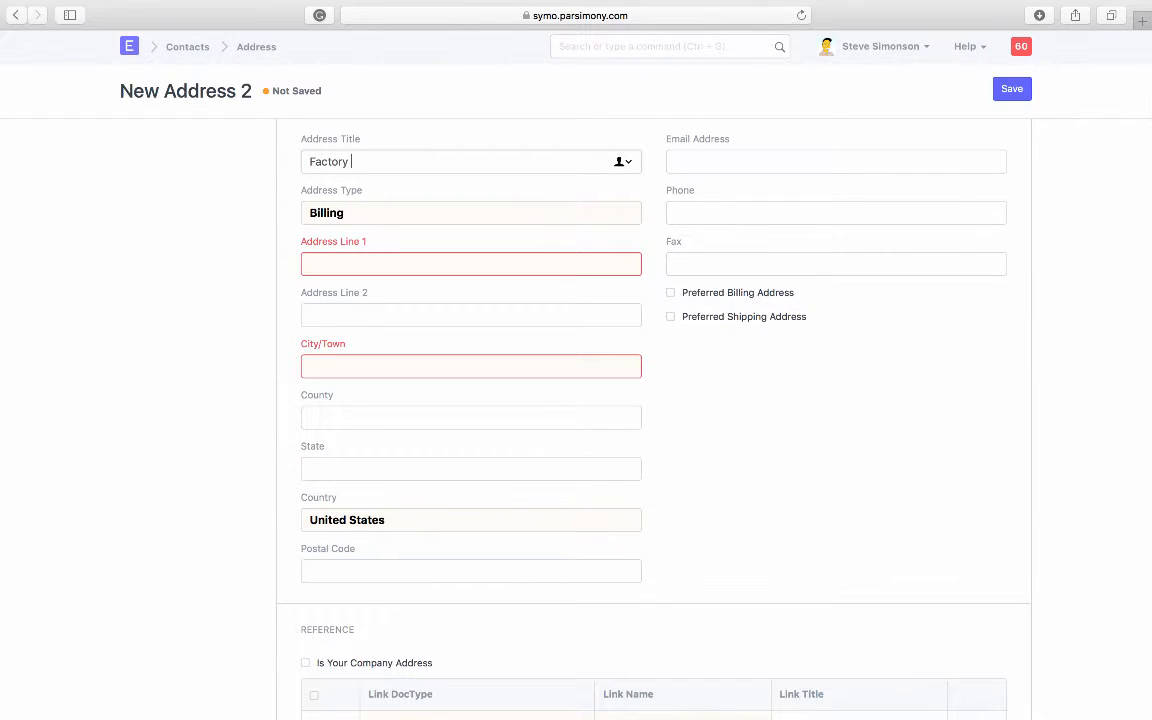
pyautogui.write('Corporate Address')
pyautogui.click(368, 212)
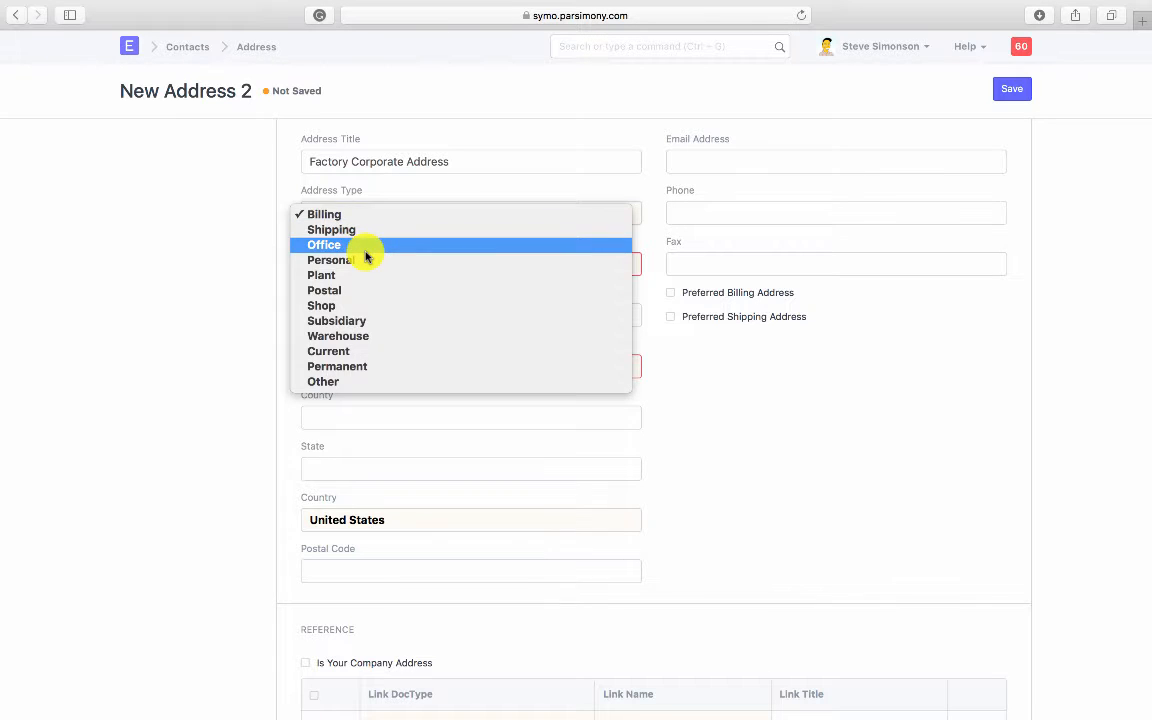
pyautogui.click(365, 251)
pyautogui.click(370, 262)
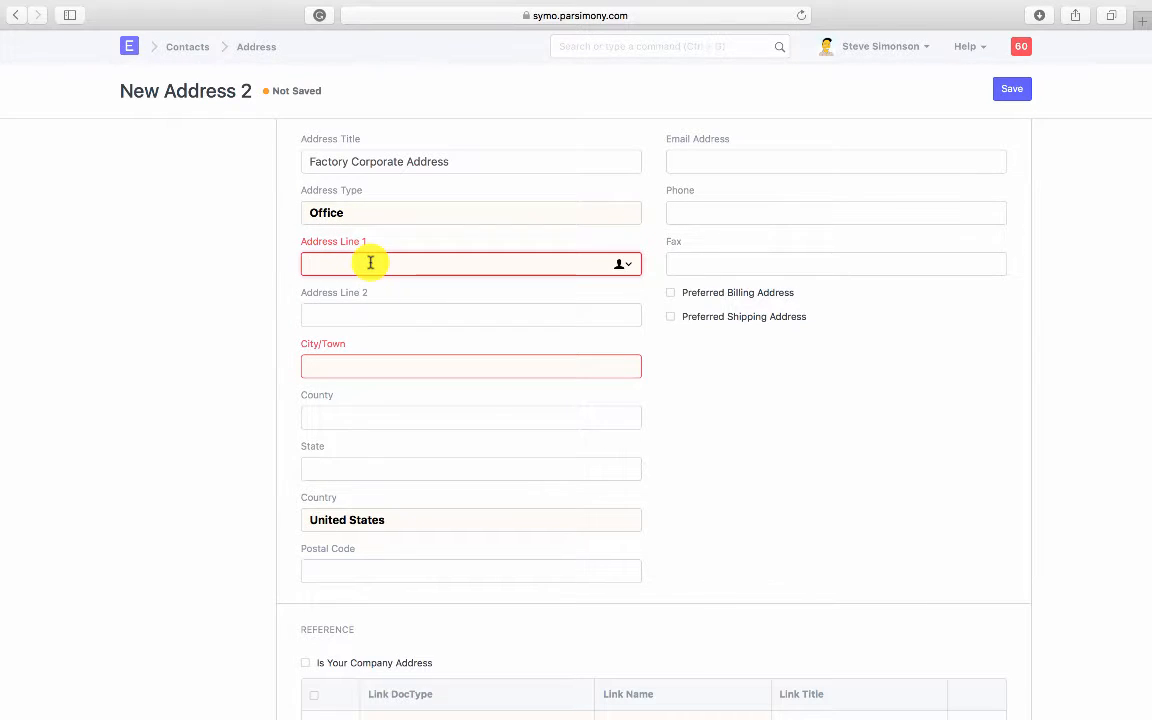
pyautogui.write('100 Corporate Drive')
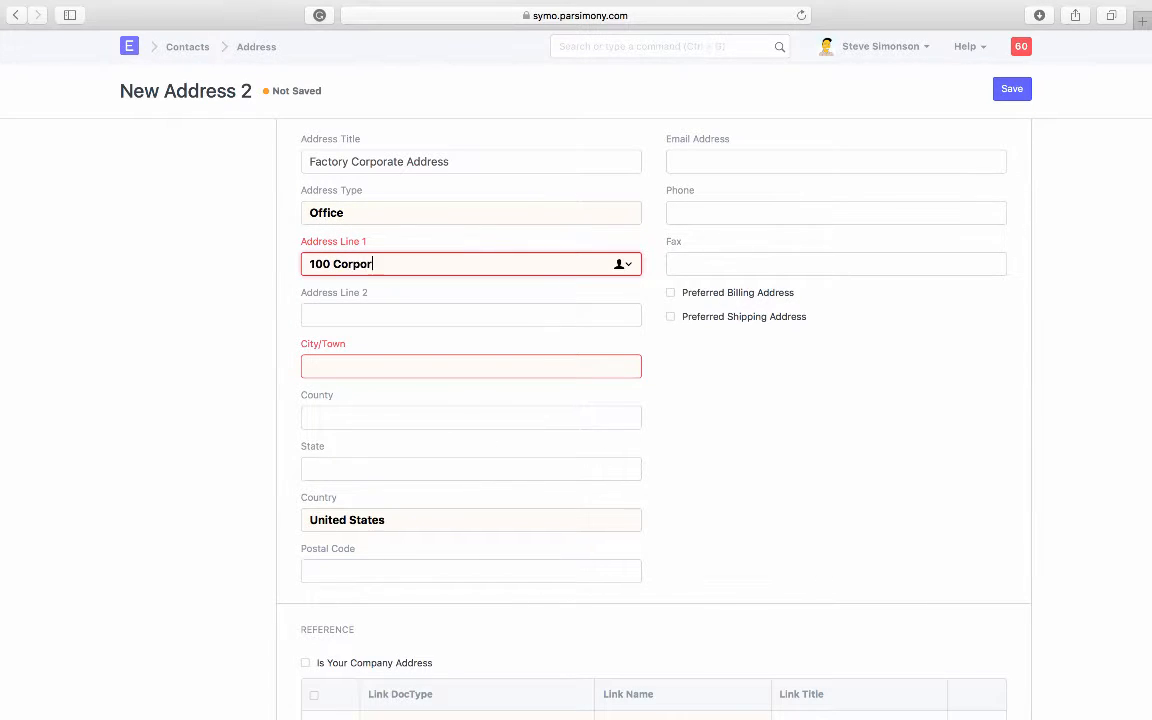
pyautogui.press('Tab')
pyautogui.press('Tab')
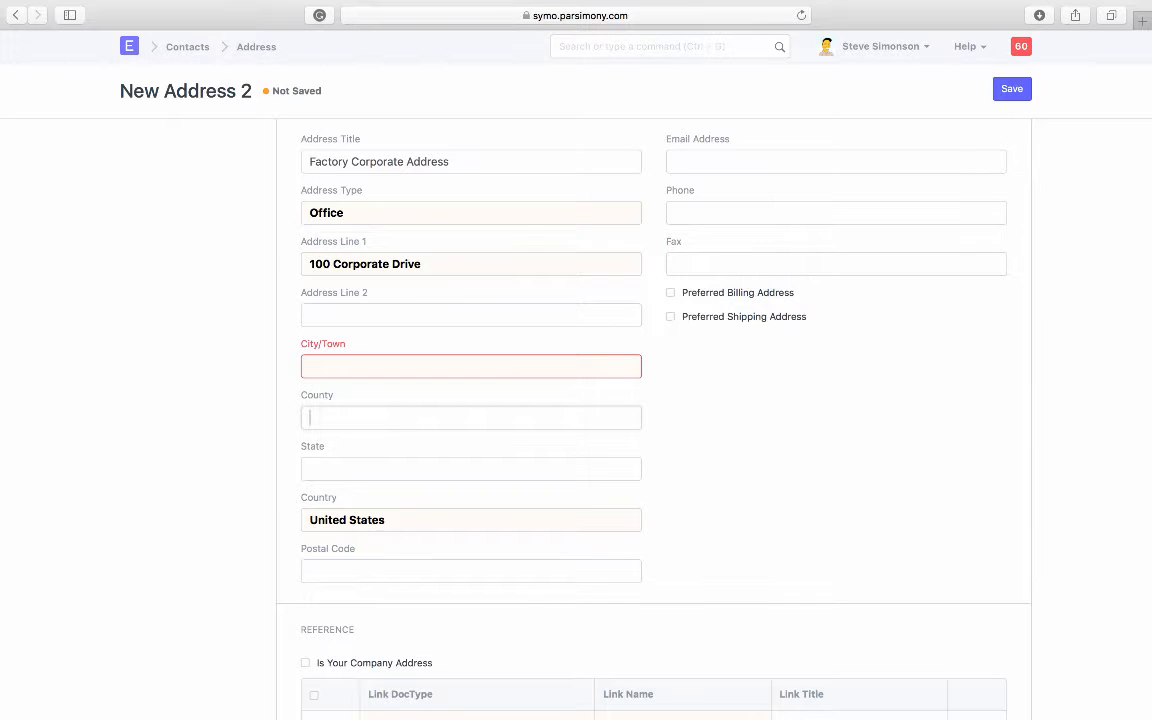
pyautogui.hotkey('shift', 'Tab')
# Step: Enter city Bellevue, state WA, postal code 98004 and an email, then save
pyautogui.click(363, 365)
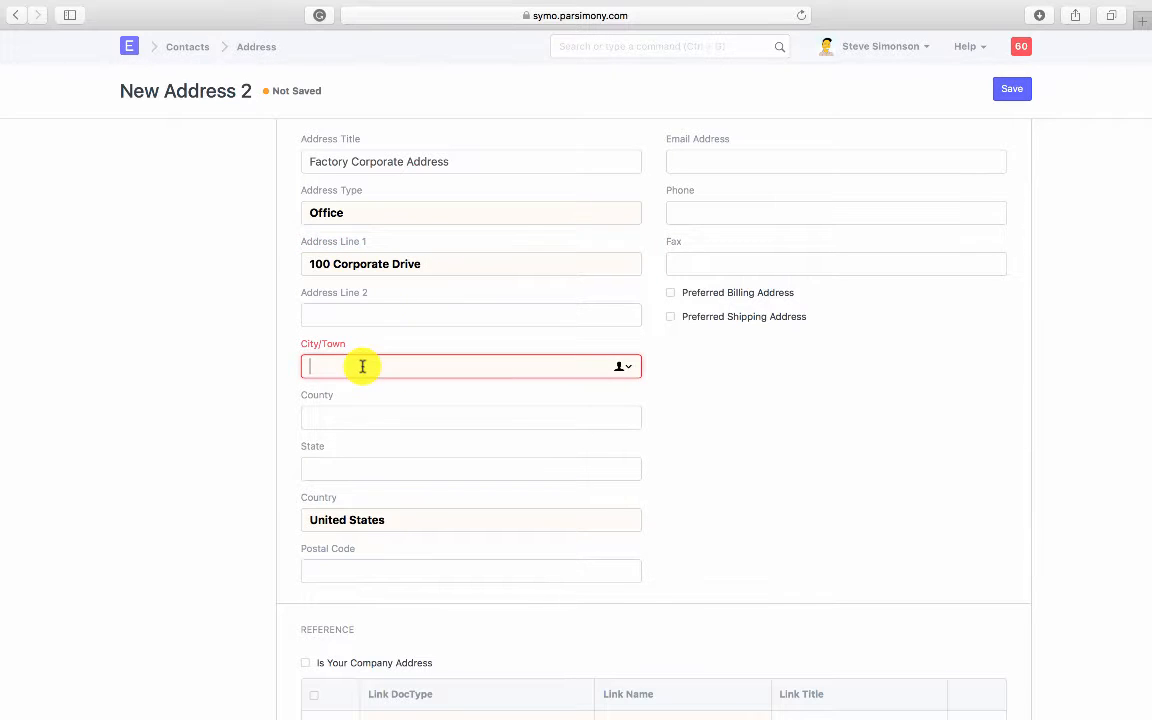
pyautogui.write('bellevue')
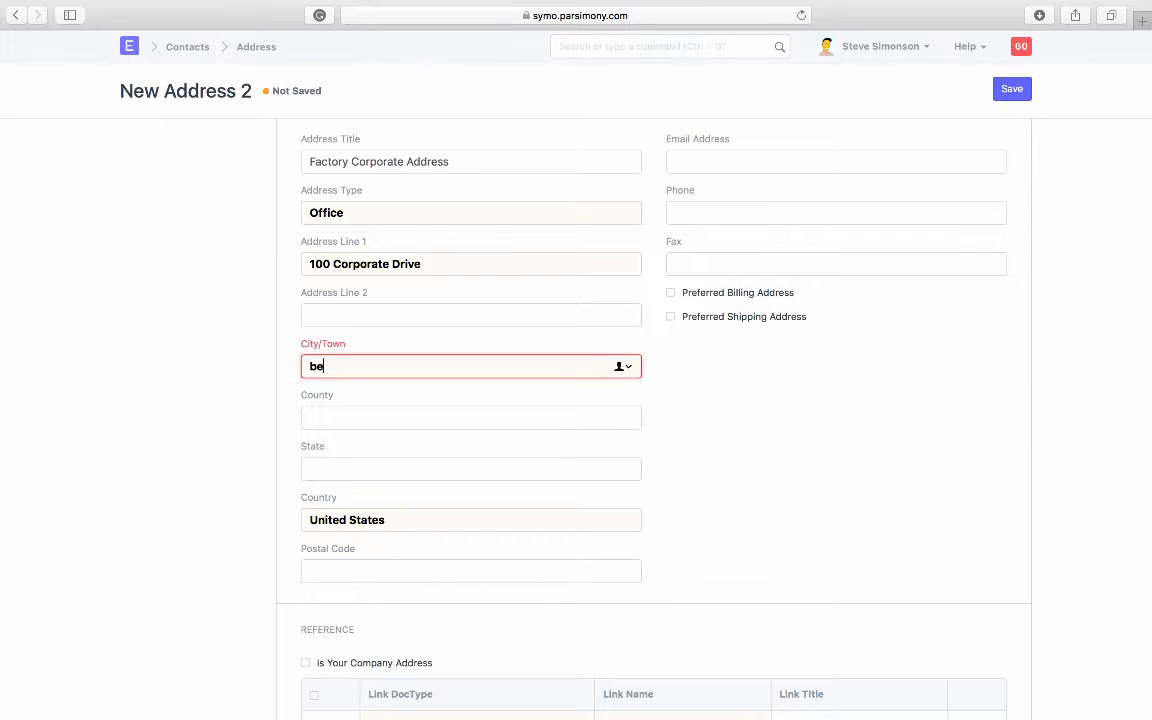
pyautogui.press('Tab')
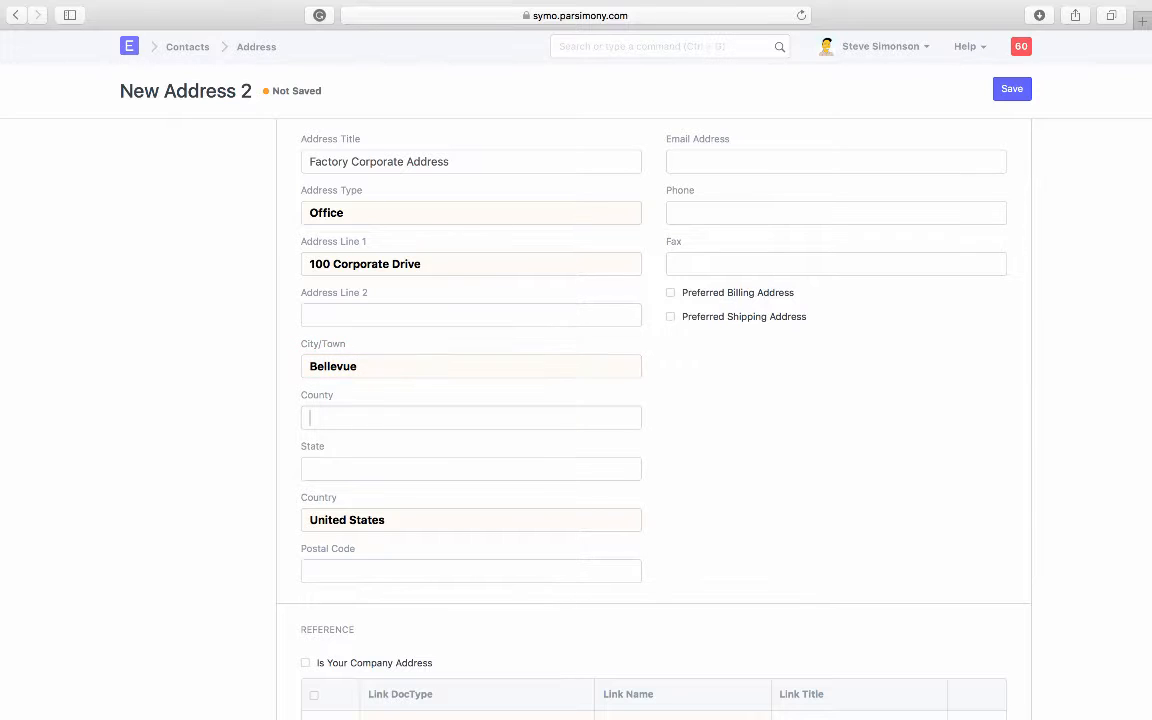
pyautogui.write('WA')
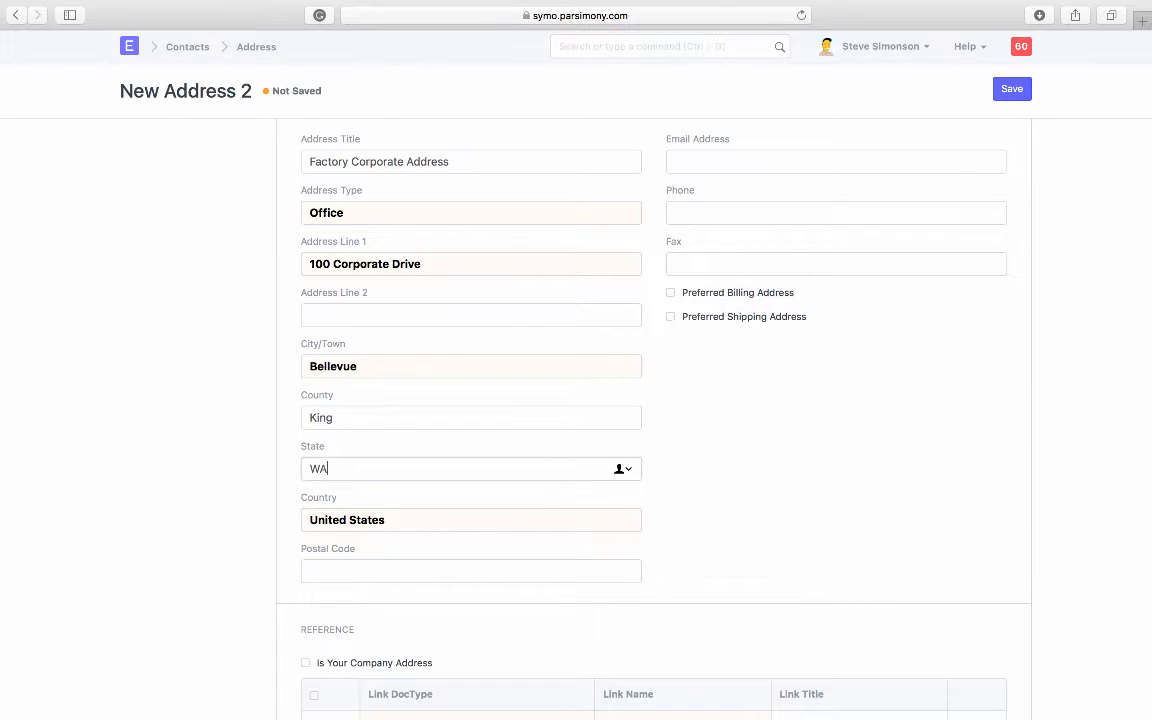
pyautogui.press('Tab')
pyautogui.press('Tab')
pyautogui.write('98004')
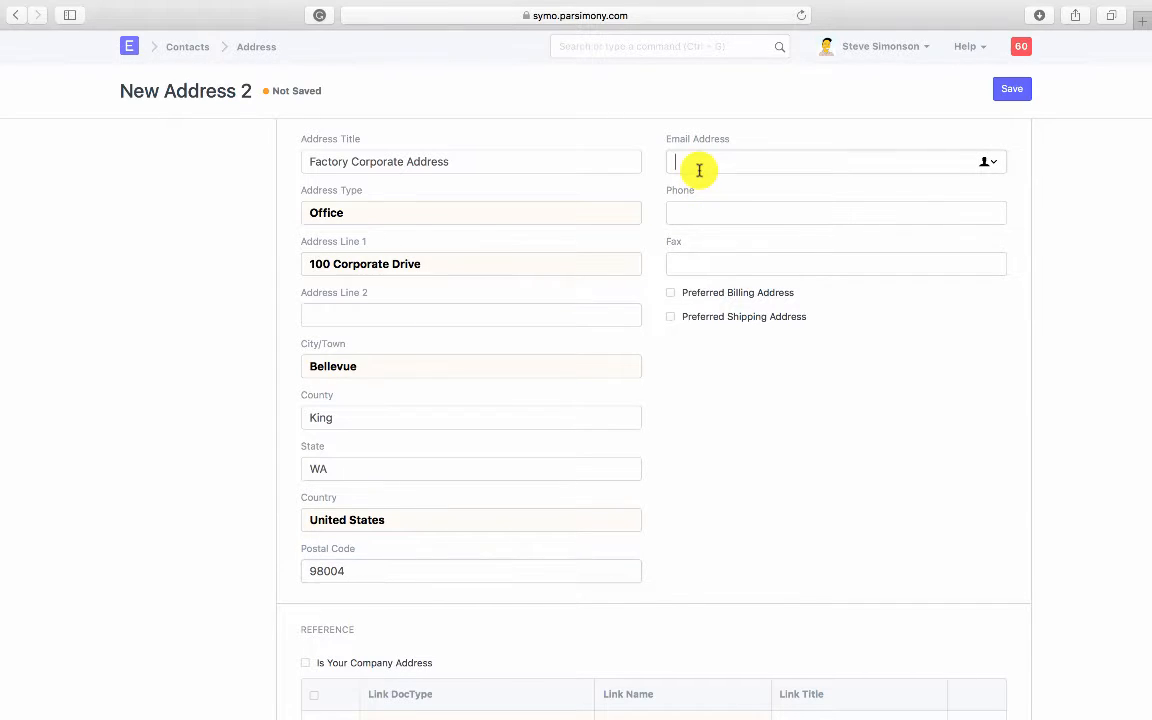
pyautogui.click(699, 170)
pyautogui.write('corp')
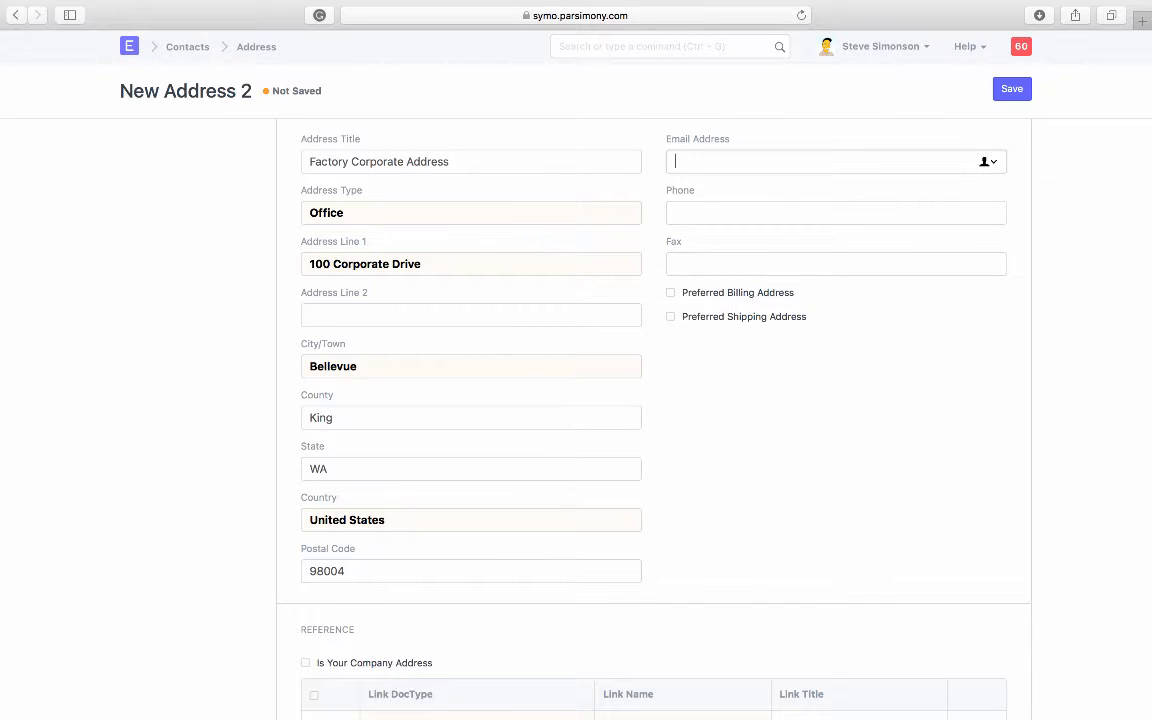
pyautogui.click(1010, 88)
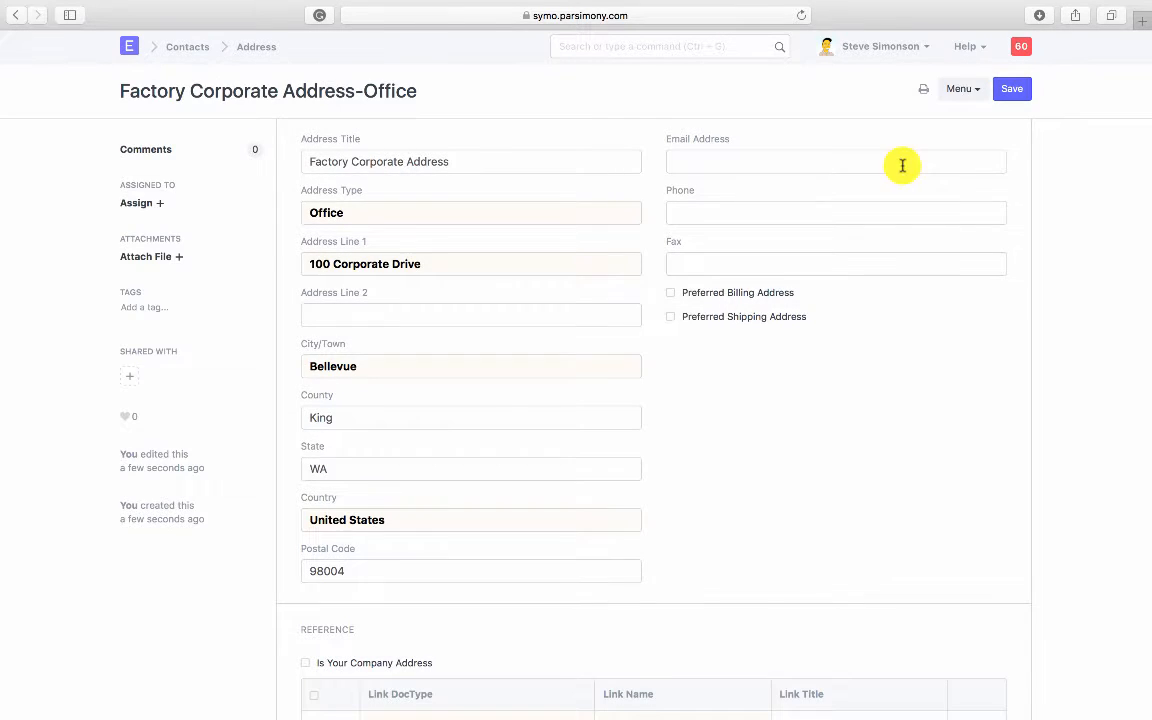
# Step: Start a new contact from Test Supplier's Address and Contacts section
pyautogui.scroll(-3, 722, 330)
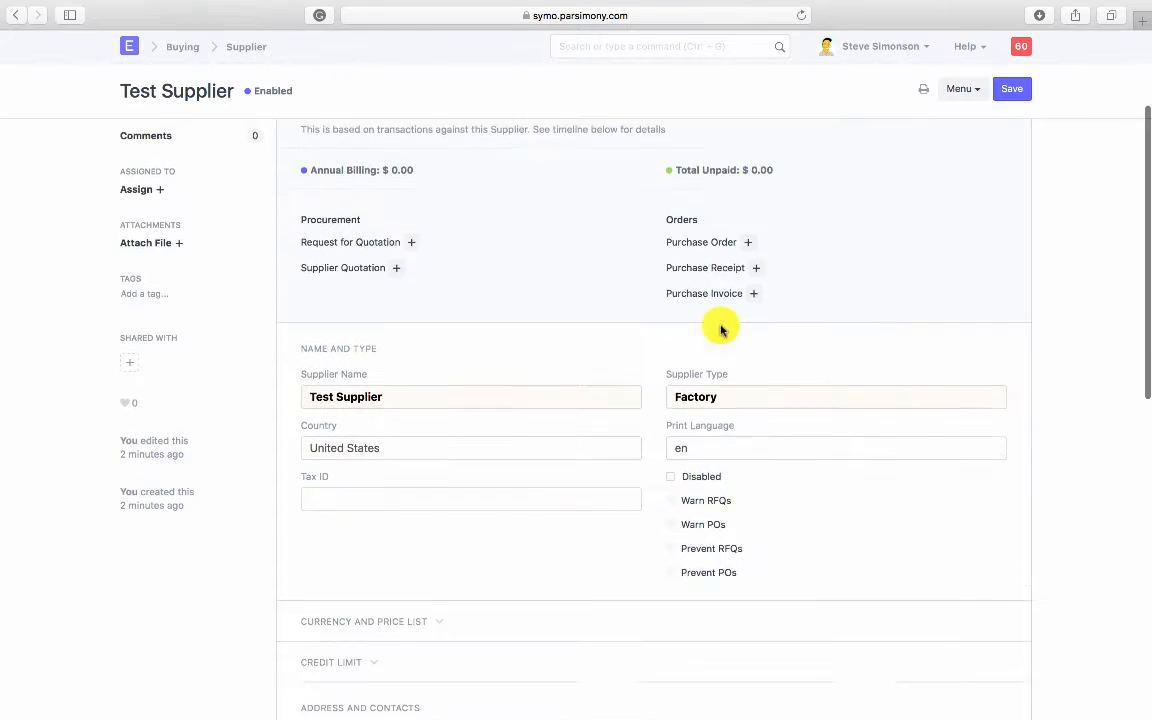
pyautogui.scroll(-6, 722, 330)
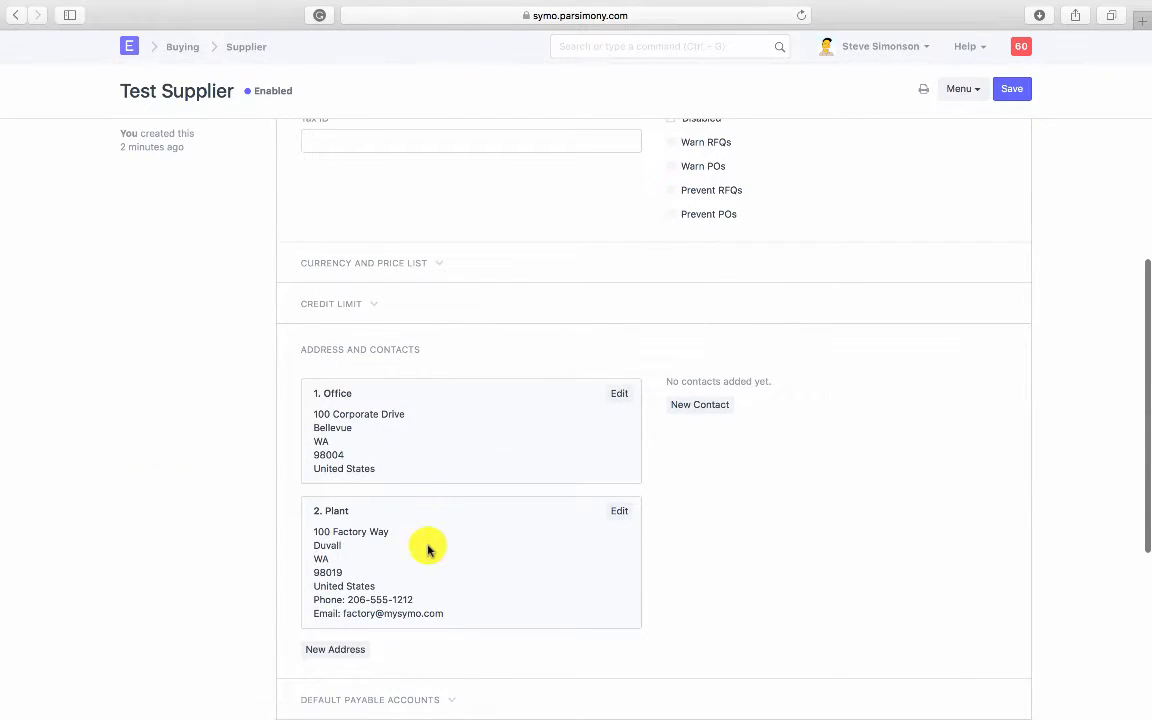
pyautogui.click(681, 413)
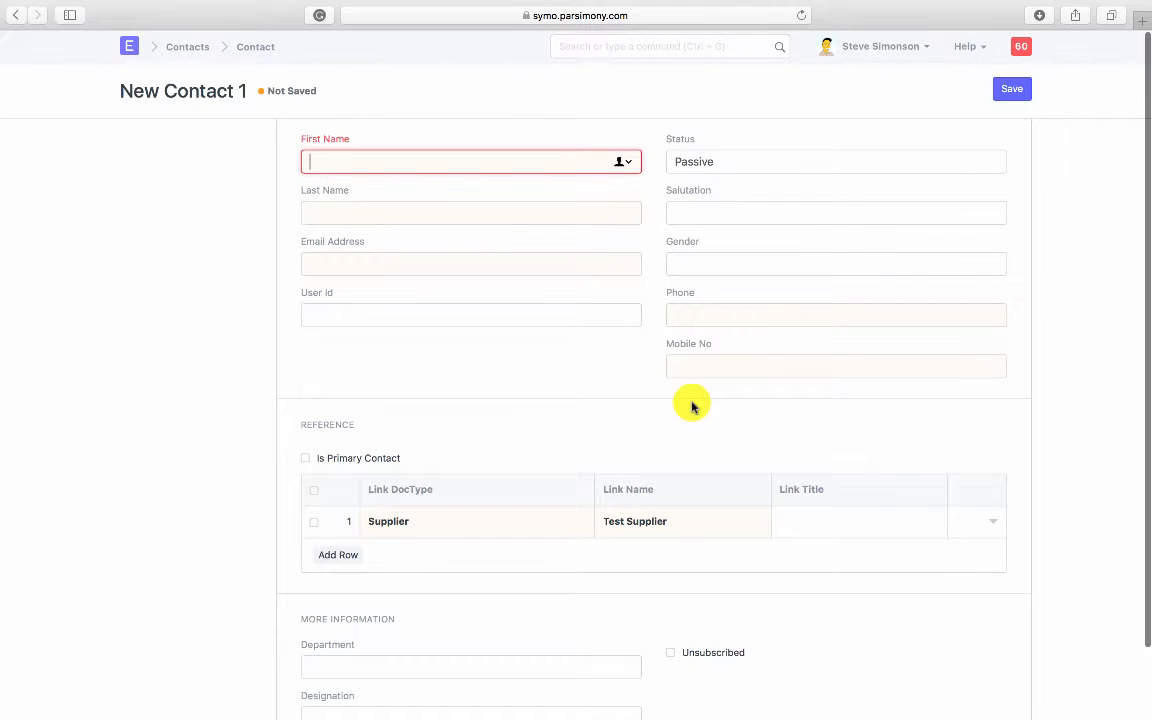
# Step: Enter the contact's first and last name, salutation Mr and phone number, then save
pyautogui.write('Bob')
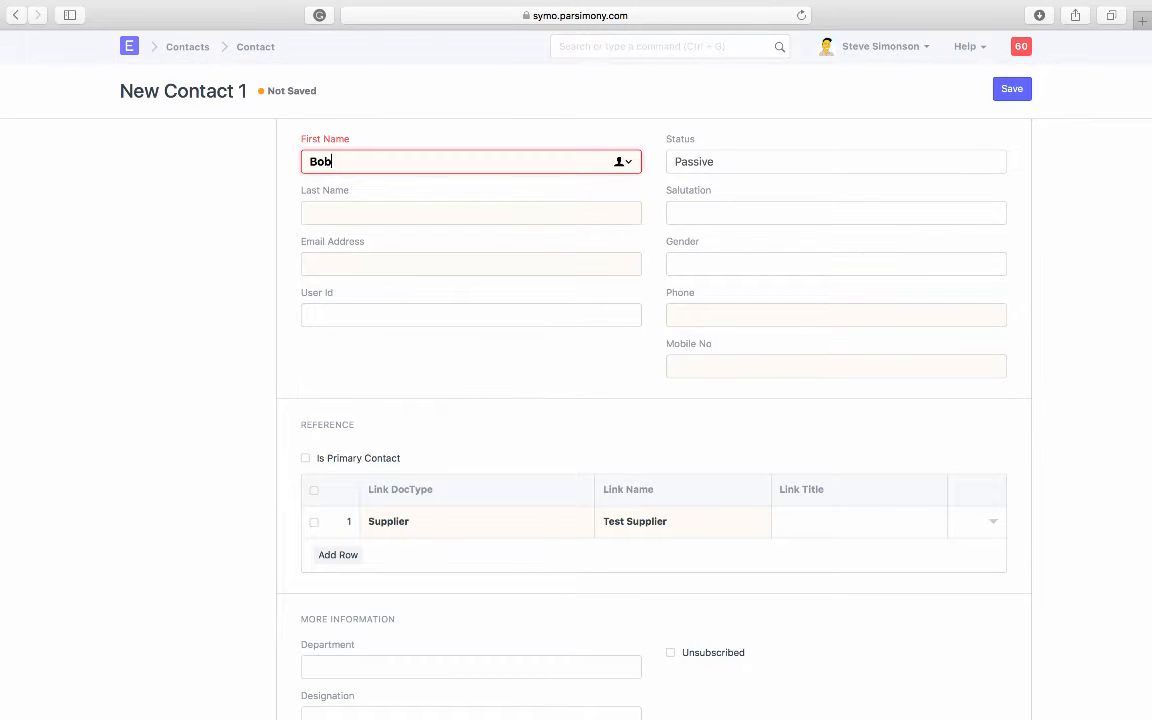
pyautogui.press('Tab')
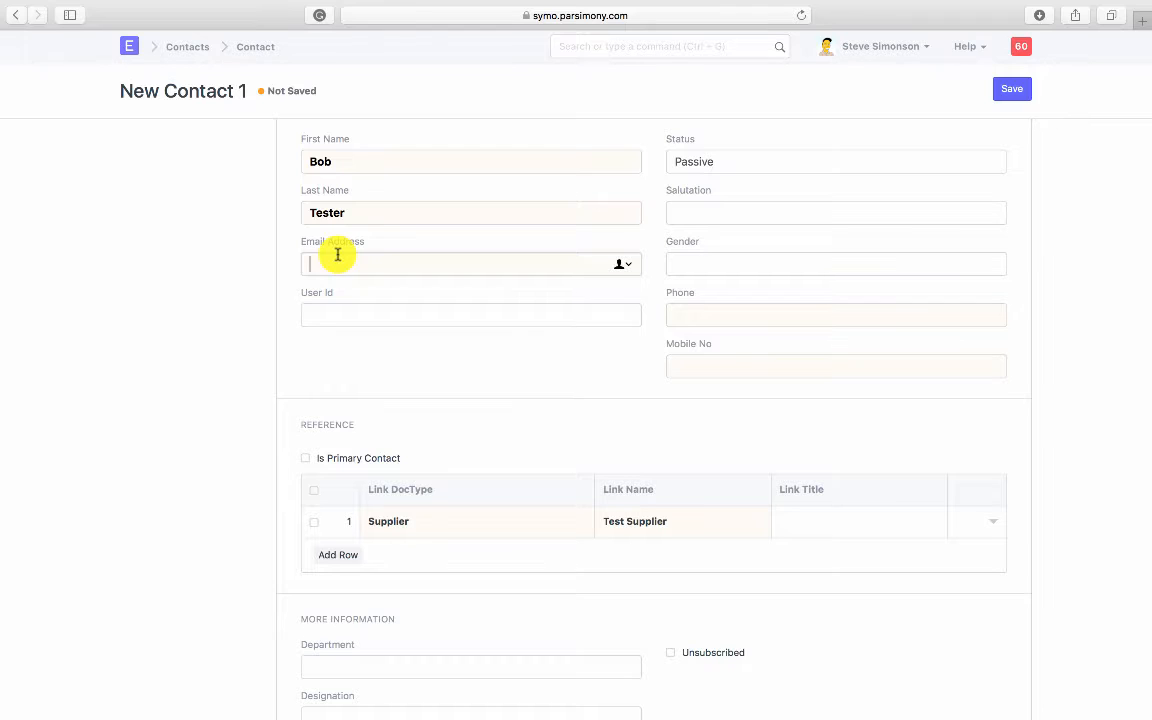
pyautogui.click(338, 260)
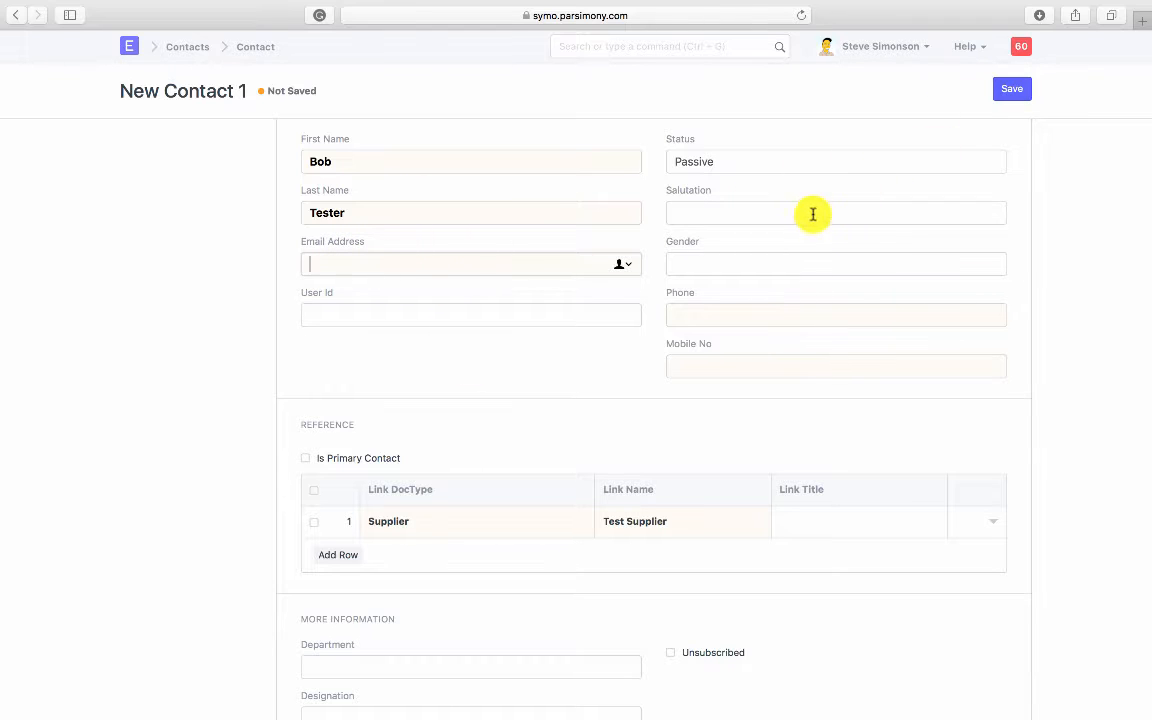
pyautogui.click(737, 215)
pyautogui.write('Mr.')
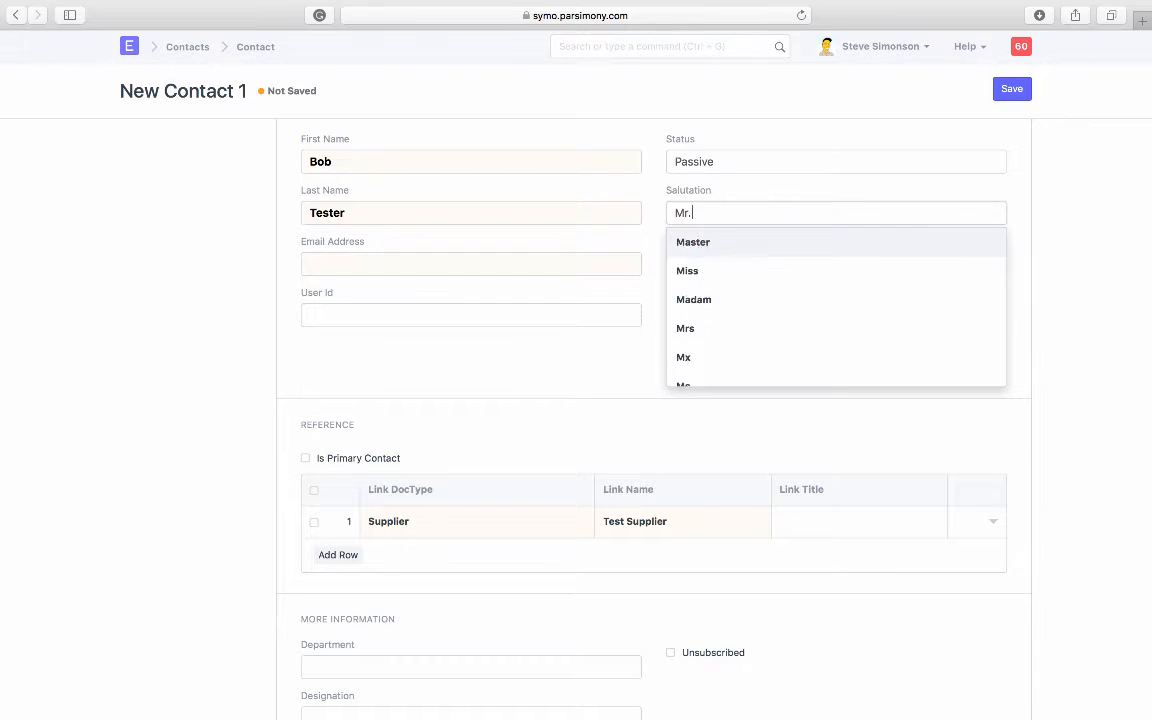
pyautogui.click(740, 271)
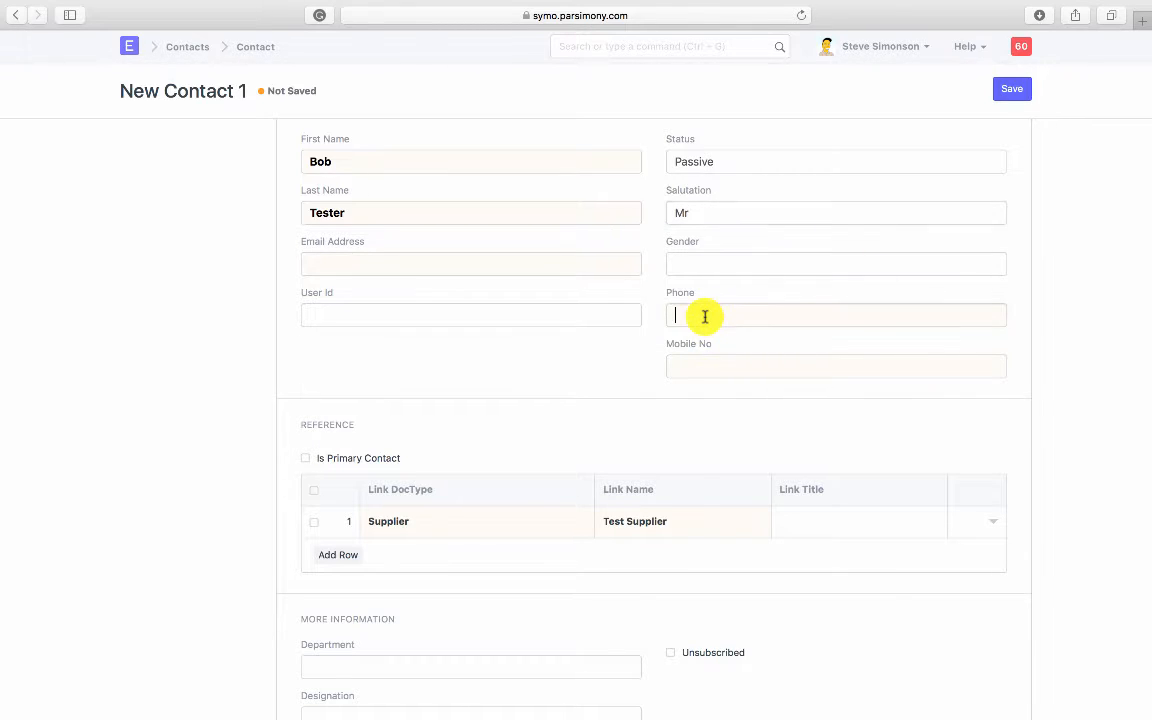
pyautogui.write('206-555-1213')
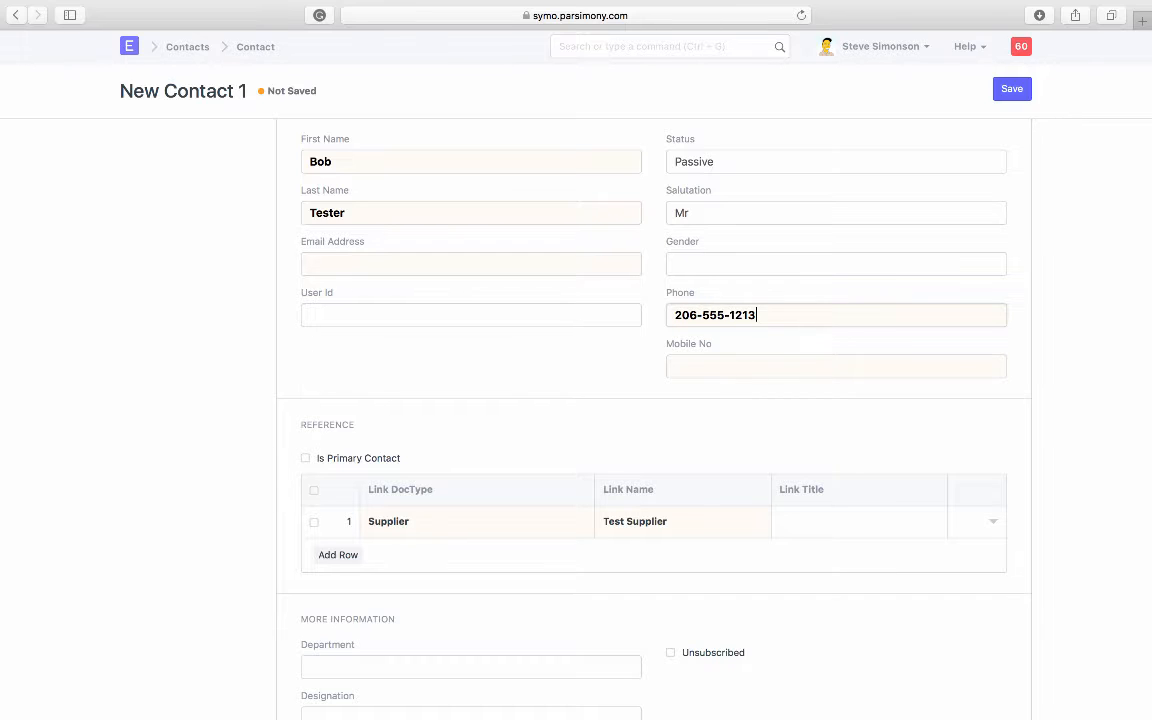
pyautogui.click(1012, 89)
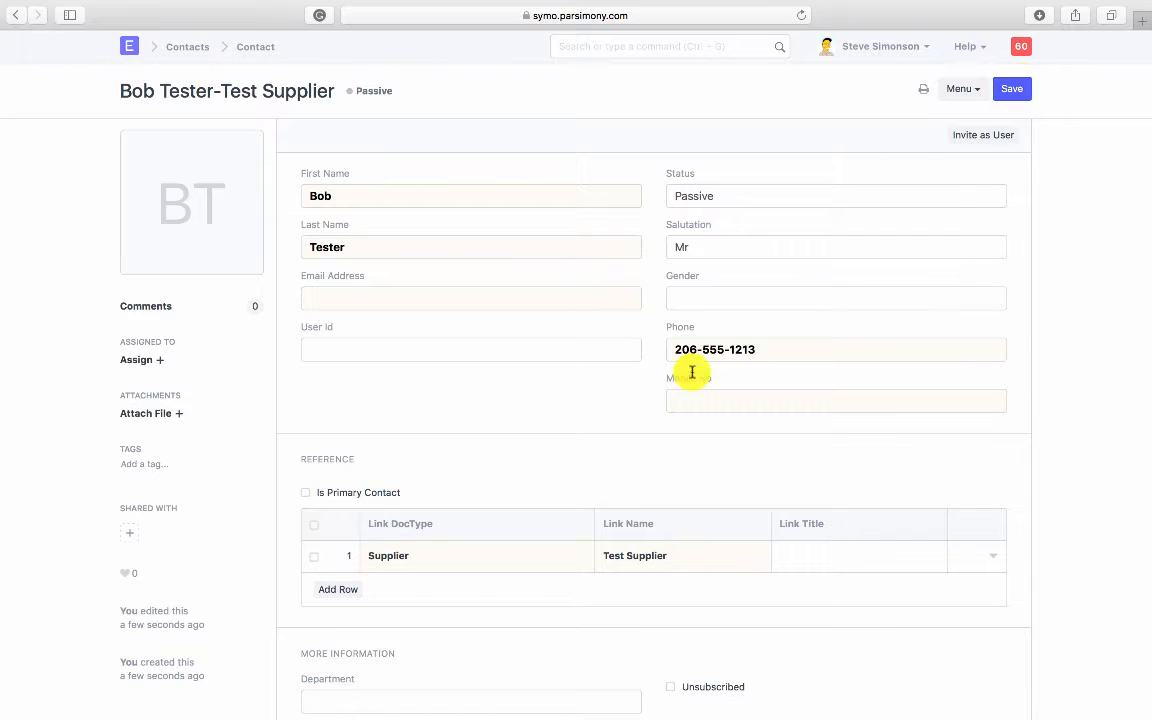
# Step: Search 'supp' to reopen Test Supplier and view its addresses and contact
pyautogui.click(586, 50)
pyautogui.write('supplier')
pyautogui.press('Down')
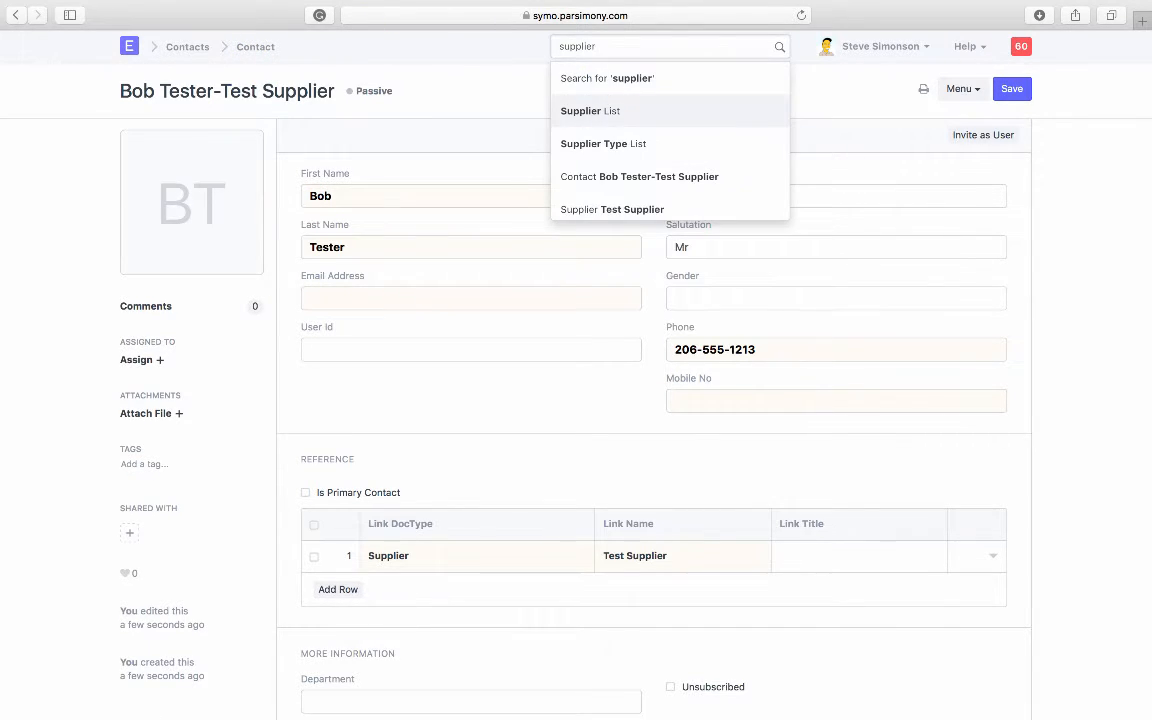
pyautogui.press('Return')
pyautogui.click(456, 259)
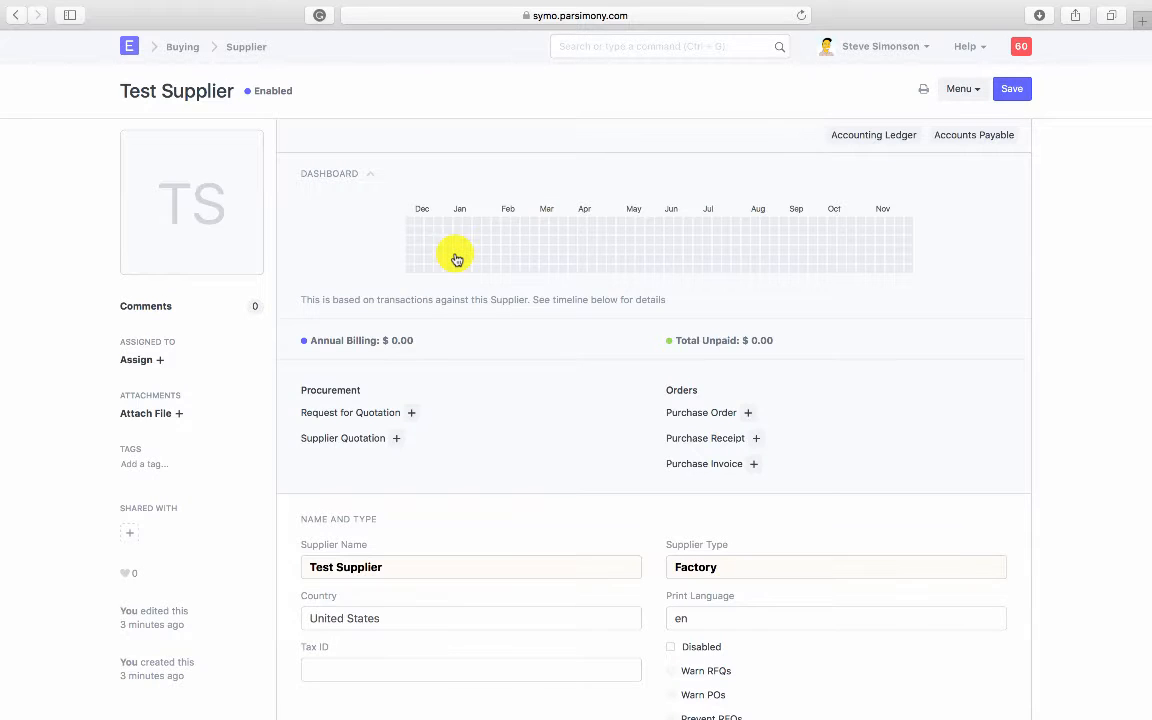
pyautogui.scroll(-5, 516, 455)
pyautogui.scroll(-2, 521, 457)
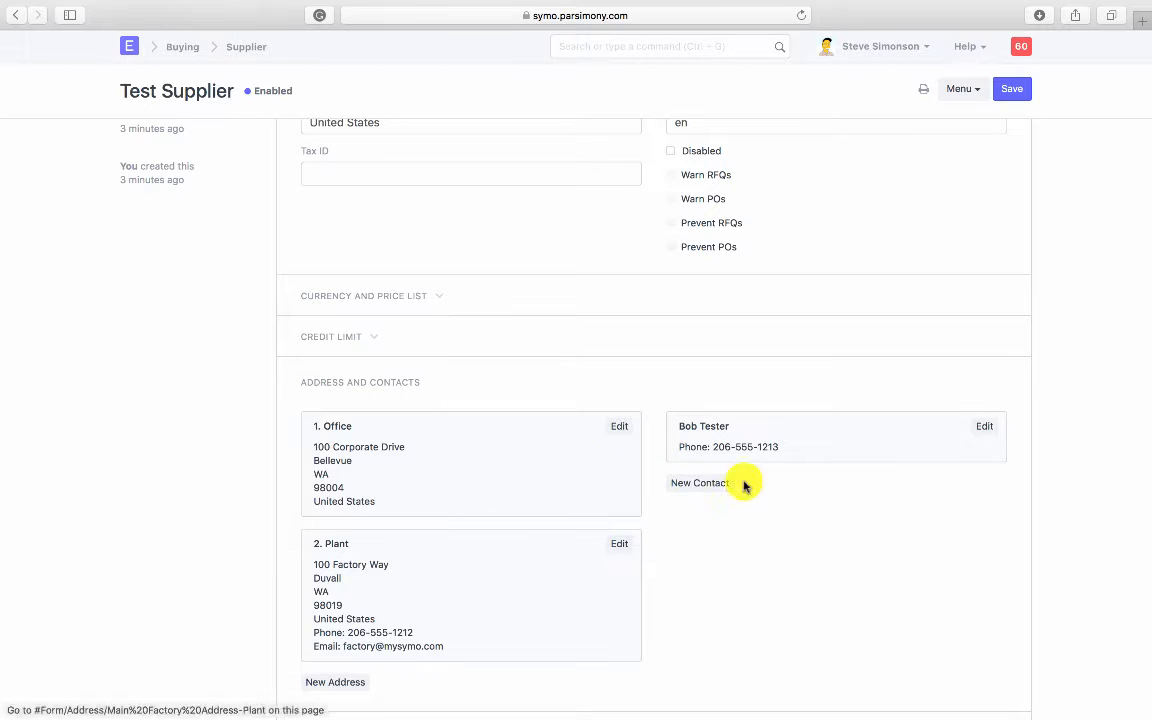
# Step: Expand More Information on Test Supplier to see Website, Supplier Details and Is Frozen
pyautogui.scroll(-5, 757, 553)
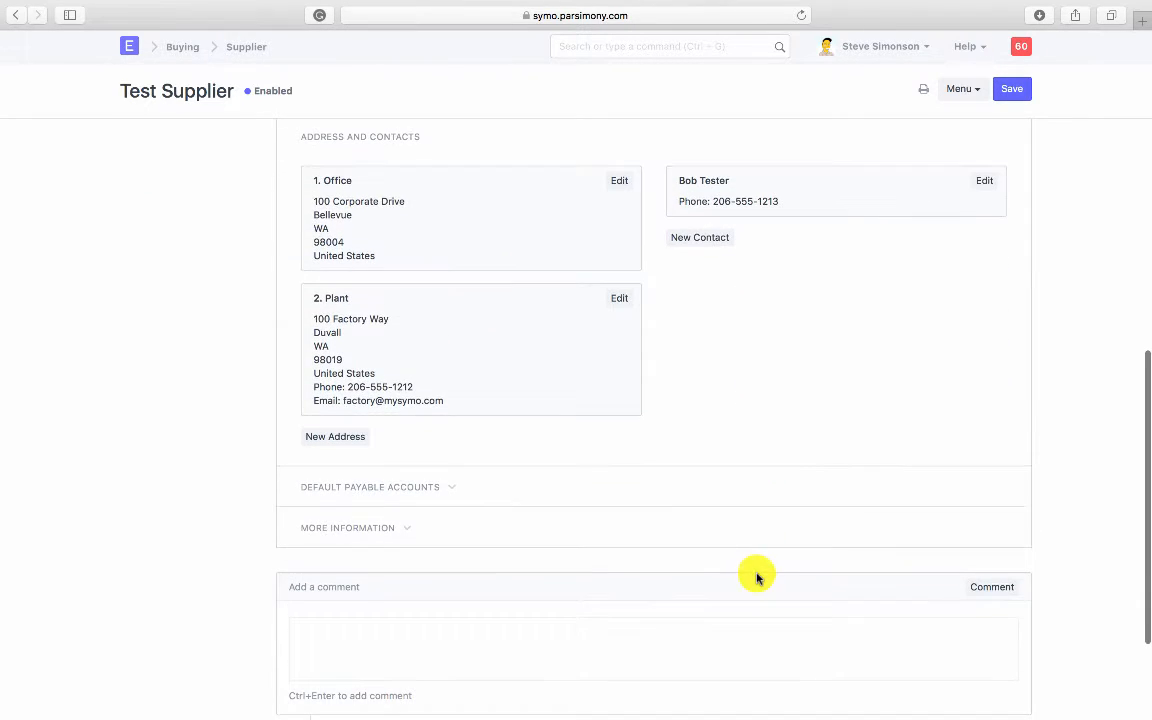
pyautogui.click(398, 539)
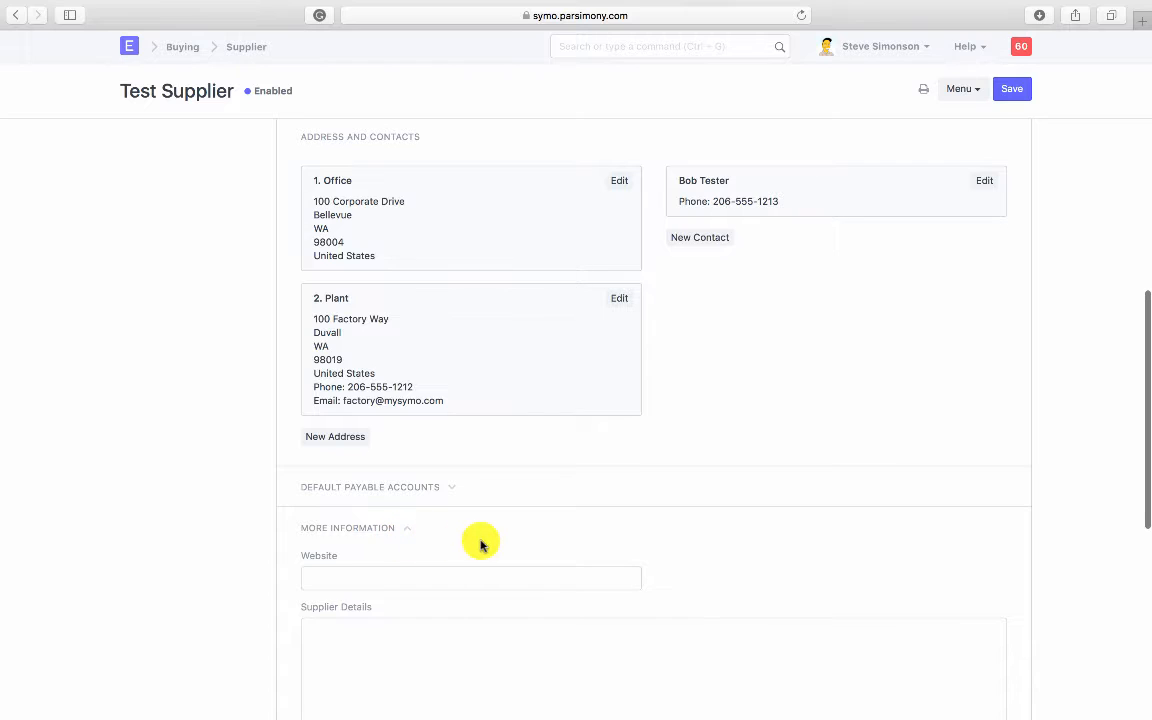
pyautogui.scroll(-4, 481, 543)
pyautogui.scroll(-4, 404, 416)
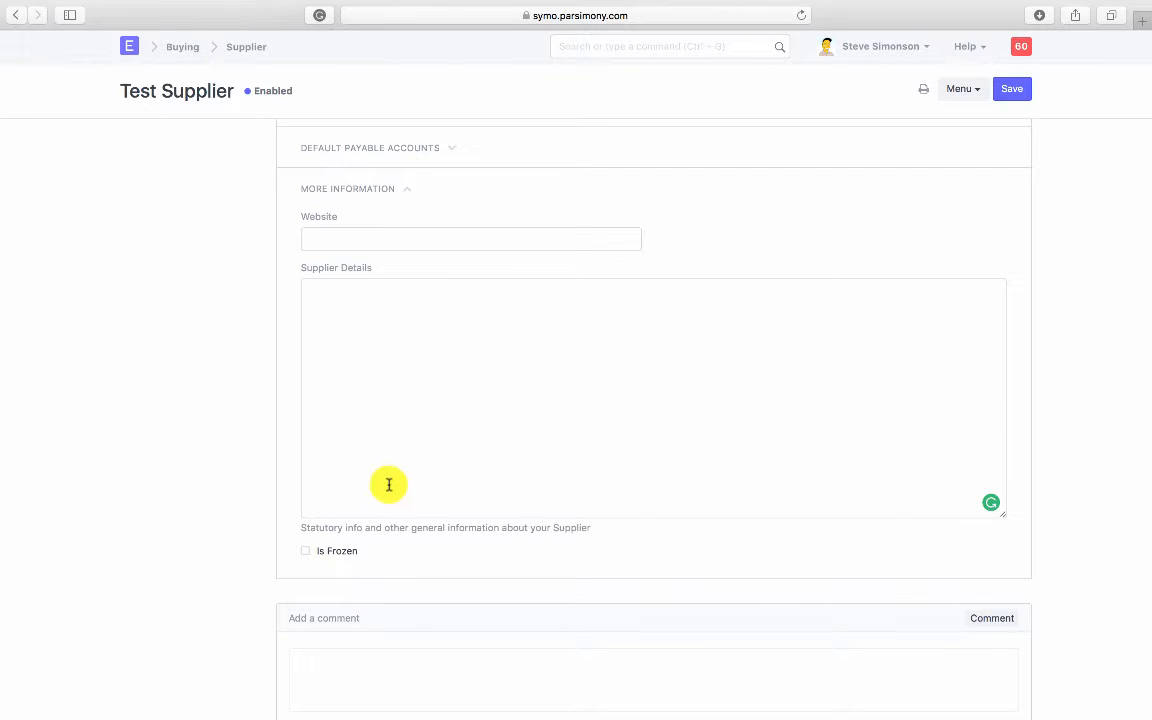
pyautogui.scroll(-4, 380, 485)
# Step: Add the comment 'We just opened this new supplier' to the supplier's timeline
pyautogui.click(367, 485)
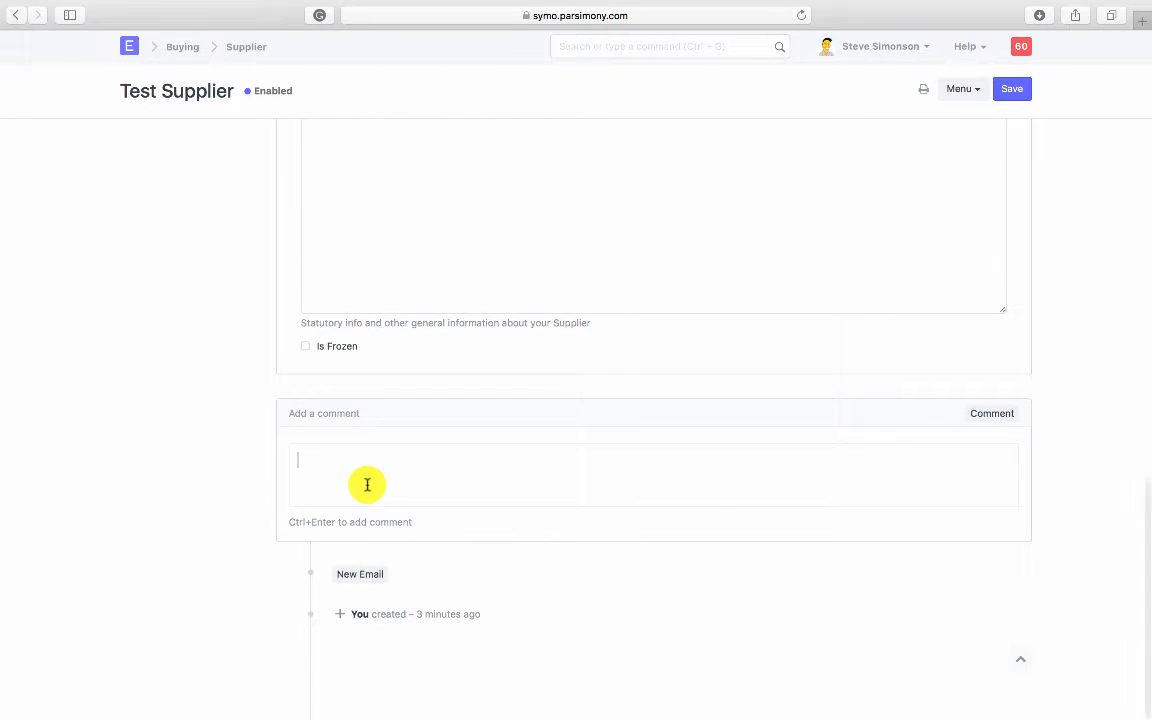
pyautogui.write('We just opened this new supplier')
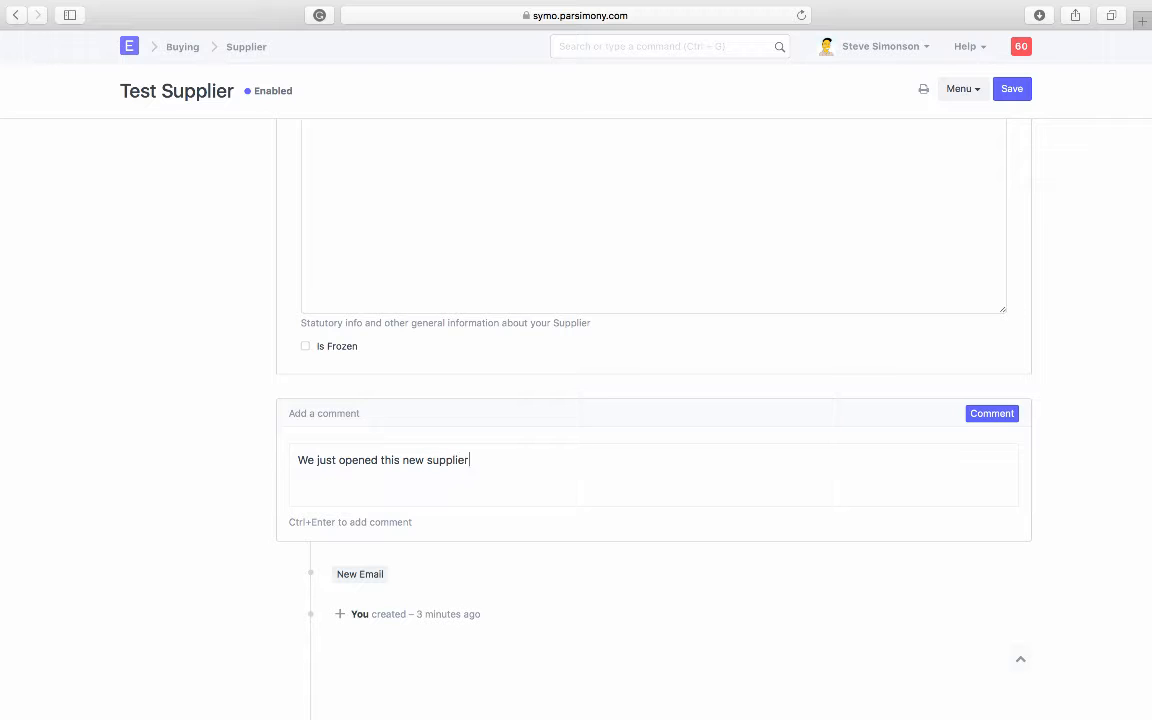
pyautogui.click(985, 417)
pyautogui.scroll(-2, 710, 540)
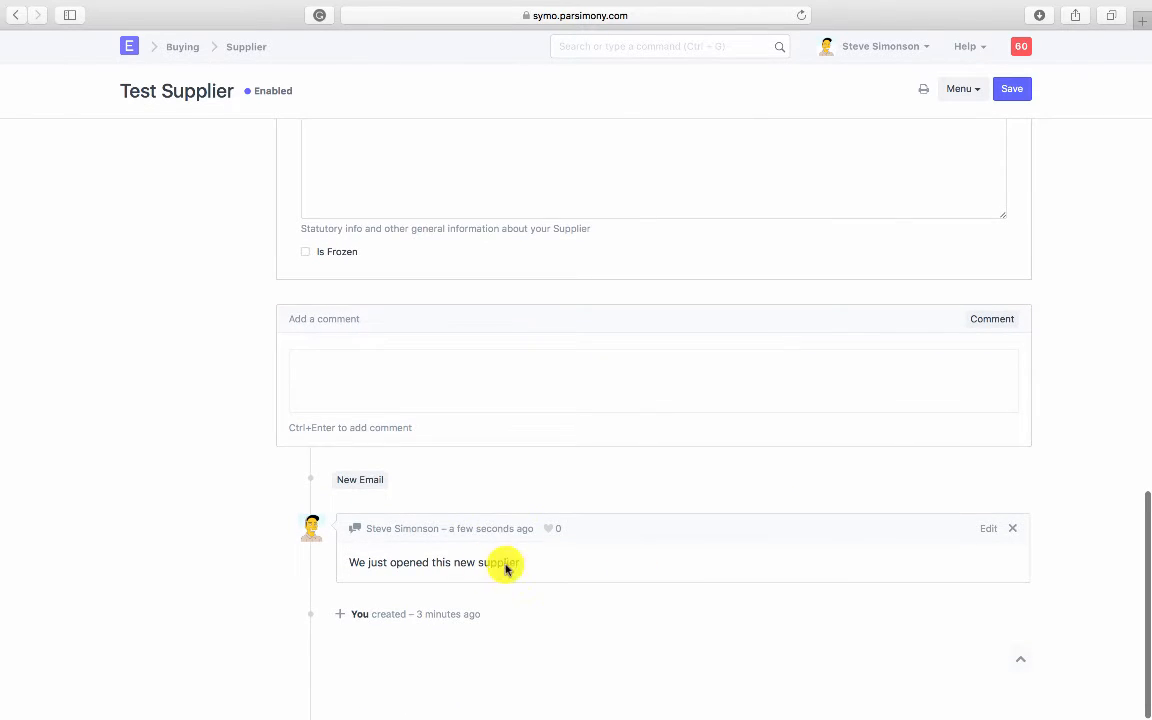
pyautogui.scroll(20, 517, 550)
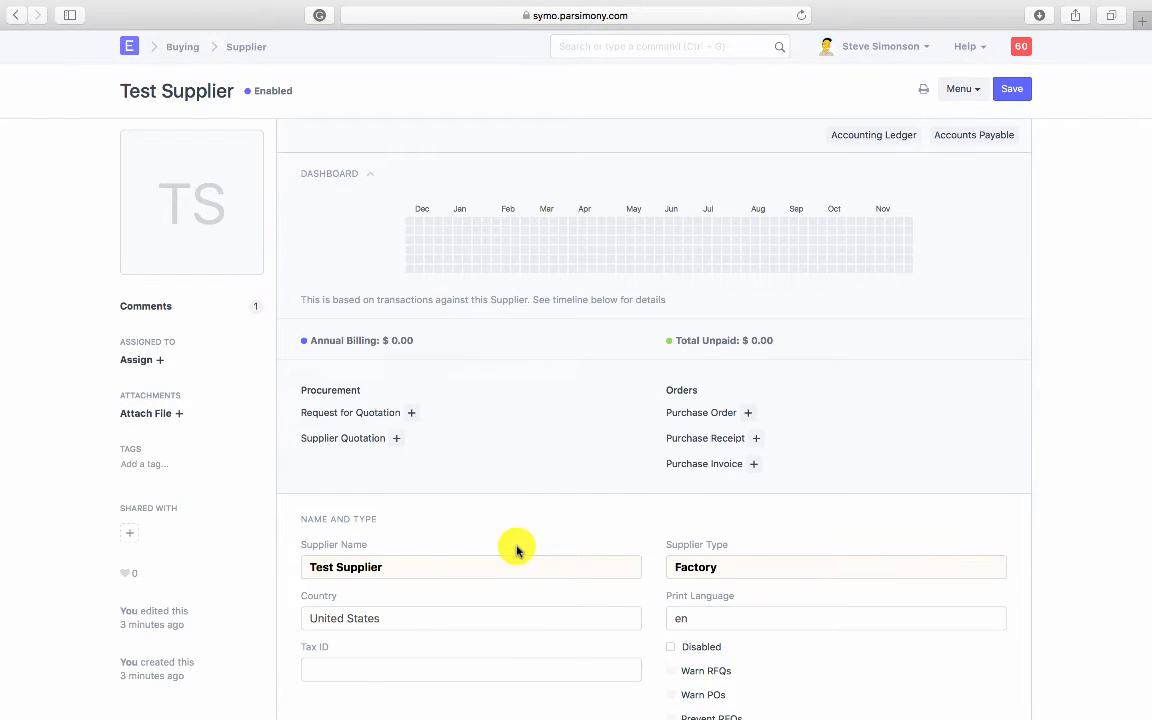
pyautogui.scroll(-20, 517, 550)
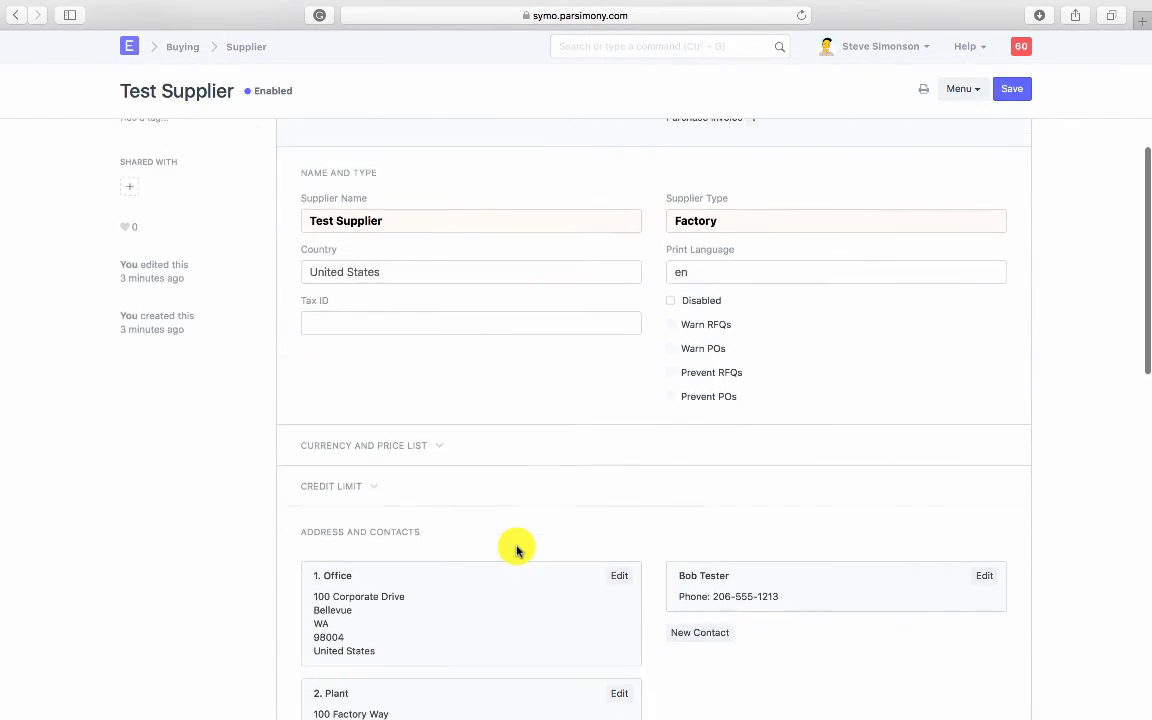
pyautogui.scroll(-3, 517, 550)
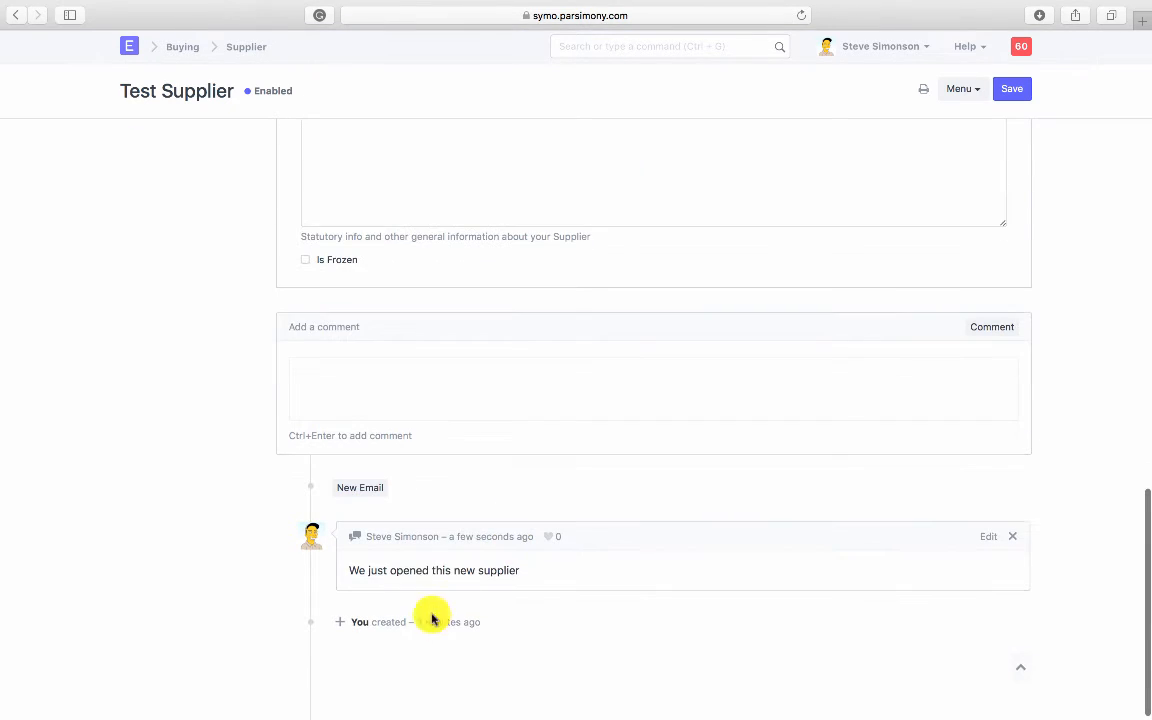
pyautogui.scroll(5, 494, 581)
pyautogui.scroll(10, 494, 581)
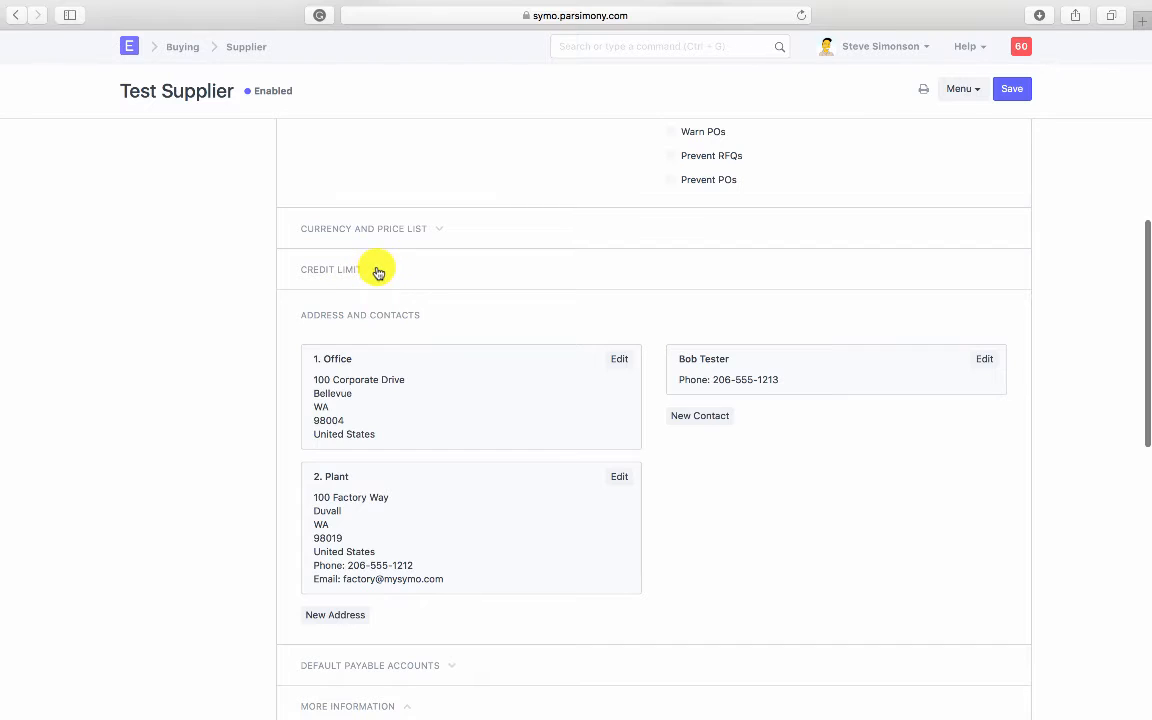
# Step: Set Credit Days Based On to Fixed Days with 30 credit days and save
pyautogui.click(378, 270)
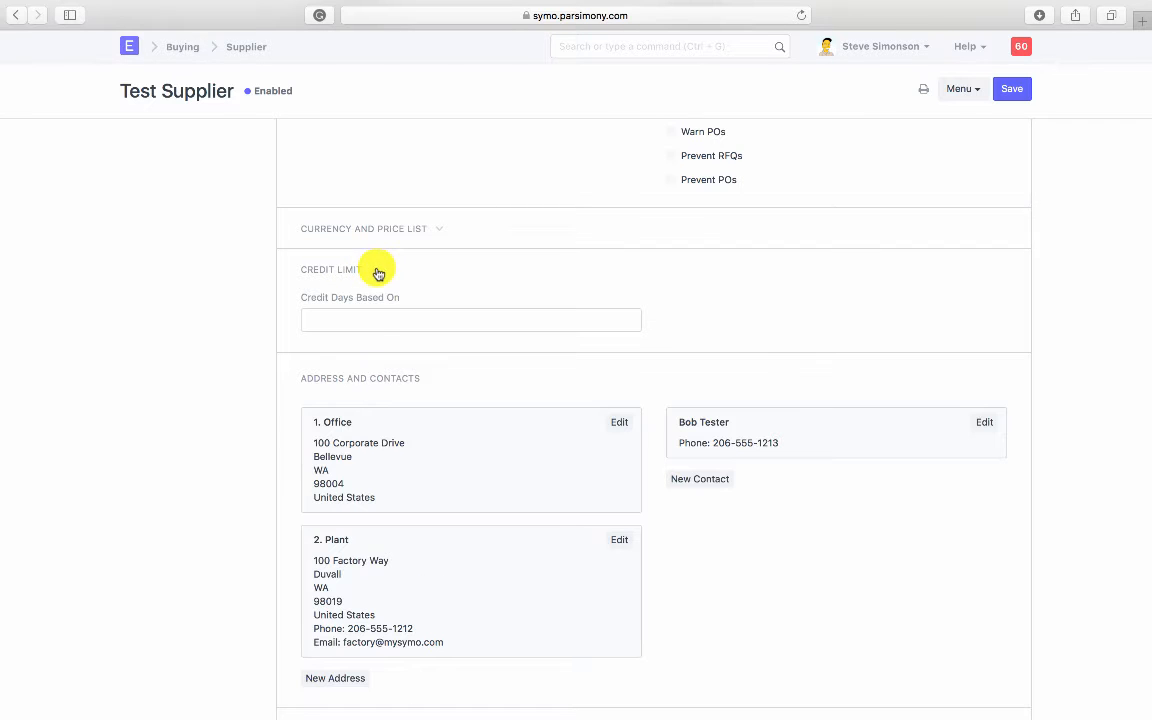
pyautogui.click(358, 317)
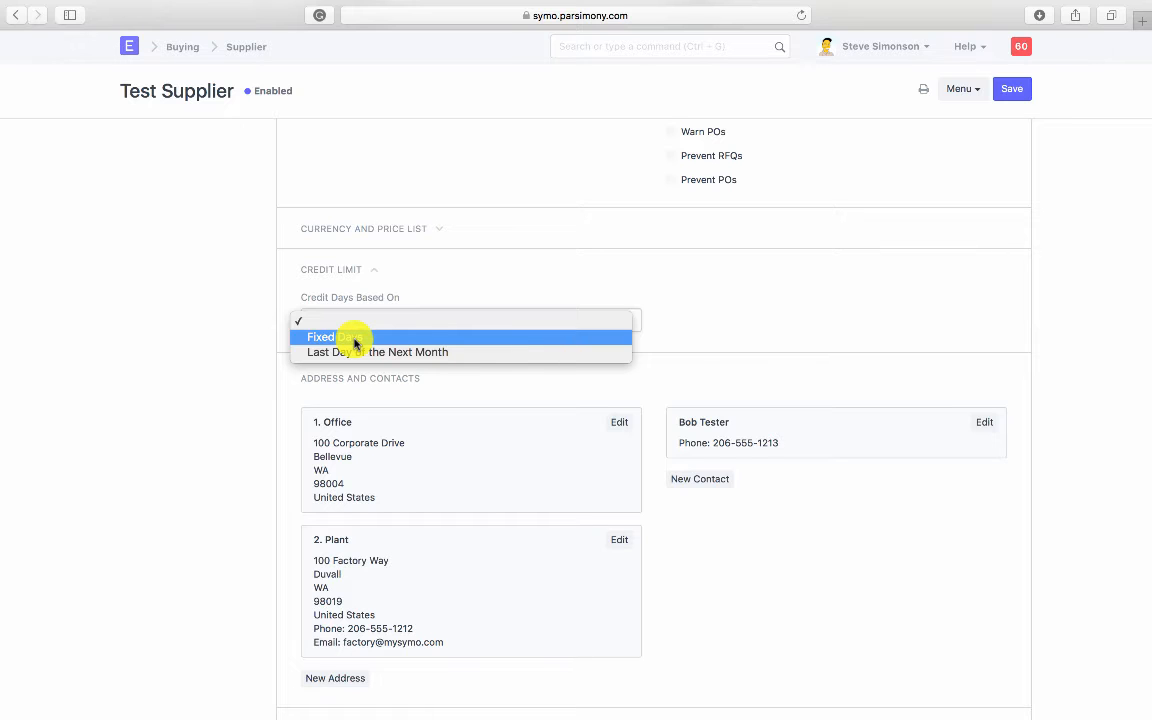
pyautogui.click(358, 337)
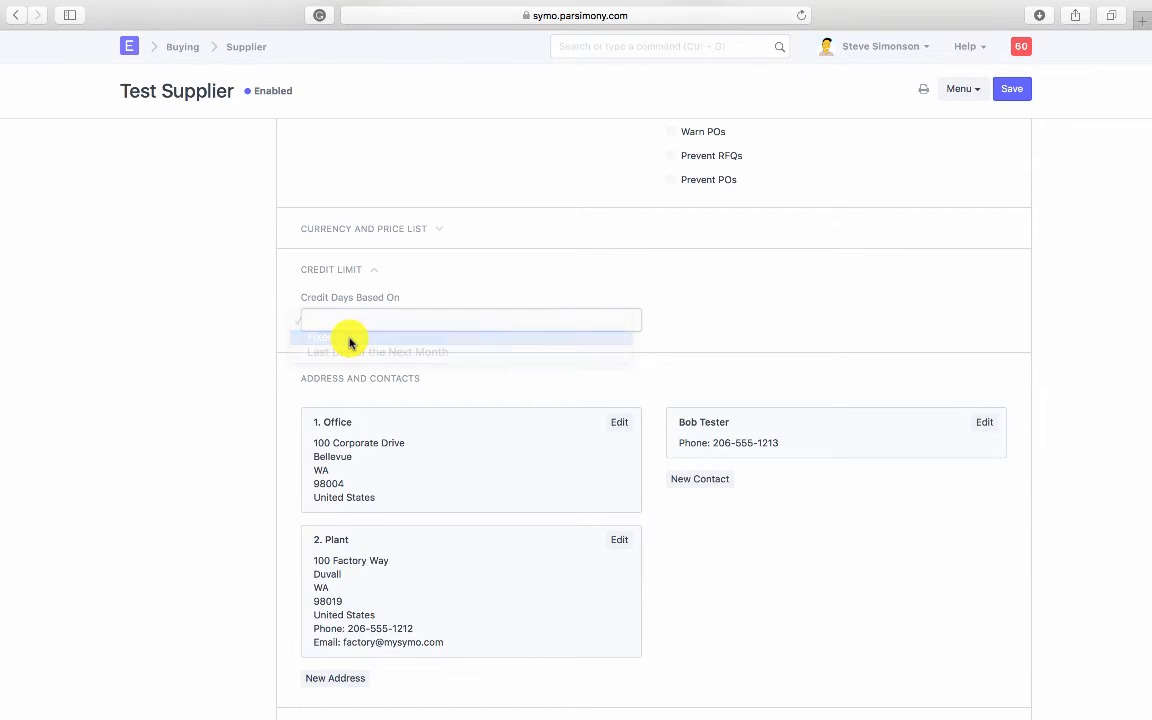
pyautogui.write('30')
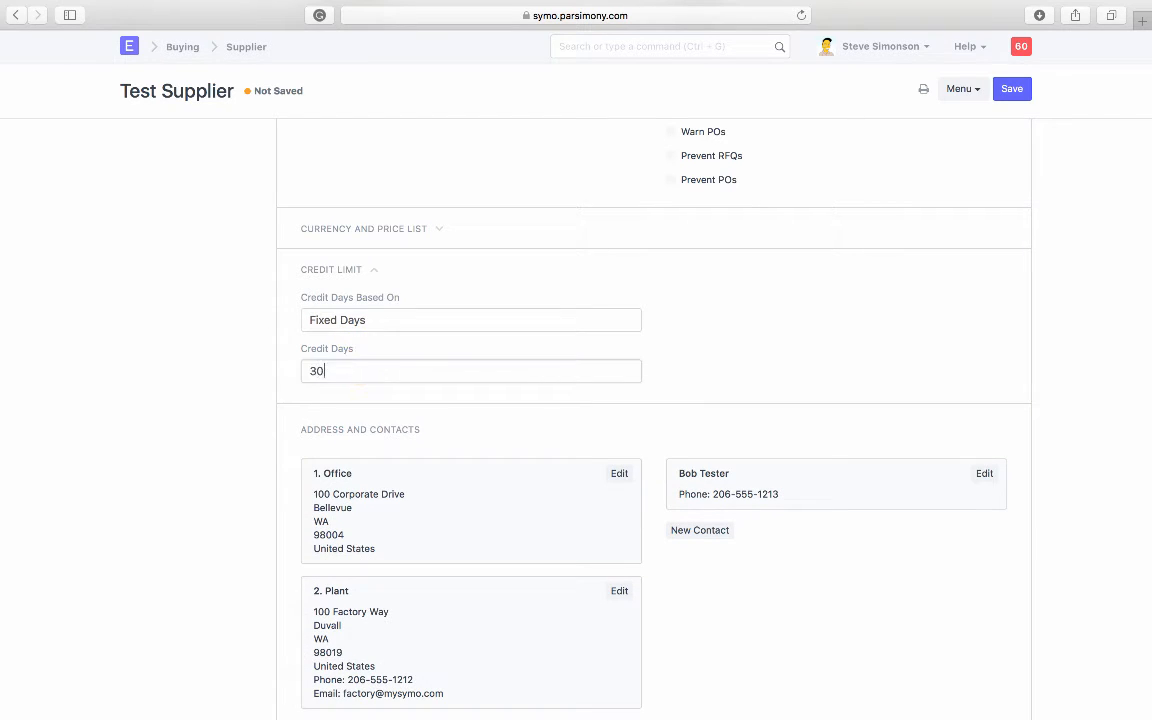
pyautogui.click(1010, 95)
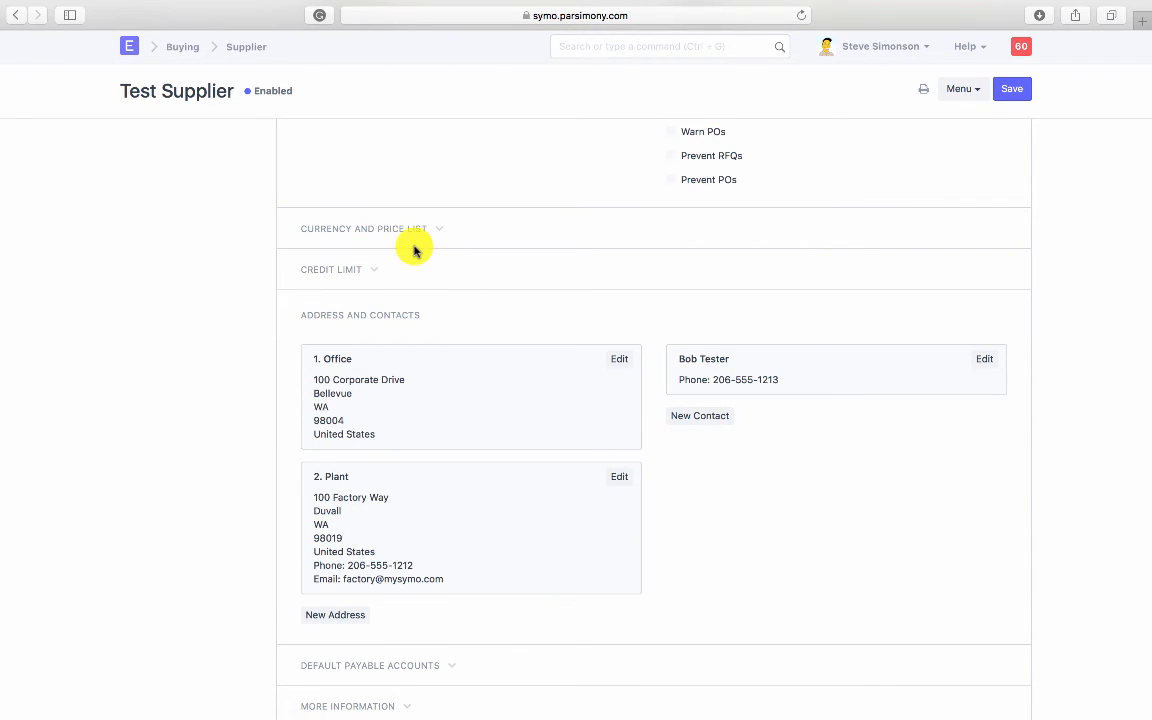
pyautogui.scroll(2, 415, 250)
# Step: Choose USD as the Billing Currency under Currency and Price List
pyautogui.click(411, 314)
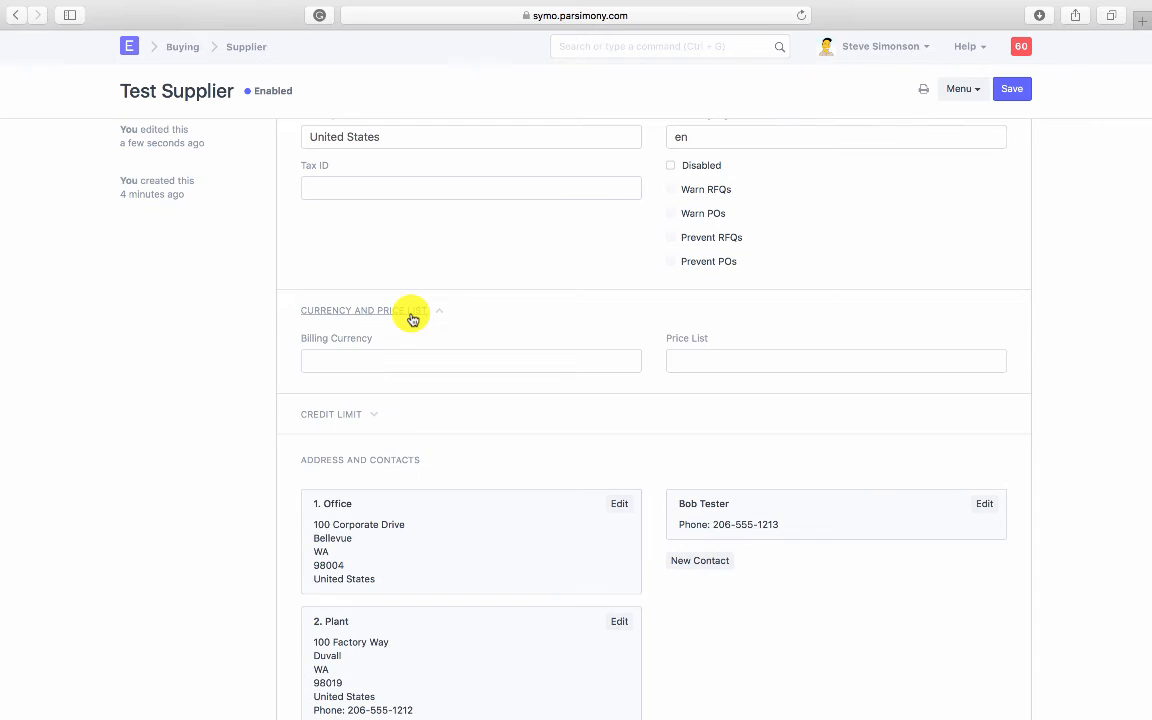
pyautogui.click(414, 358)
pyautogui.write('U')
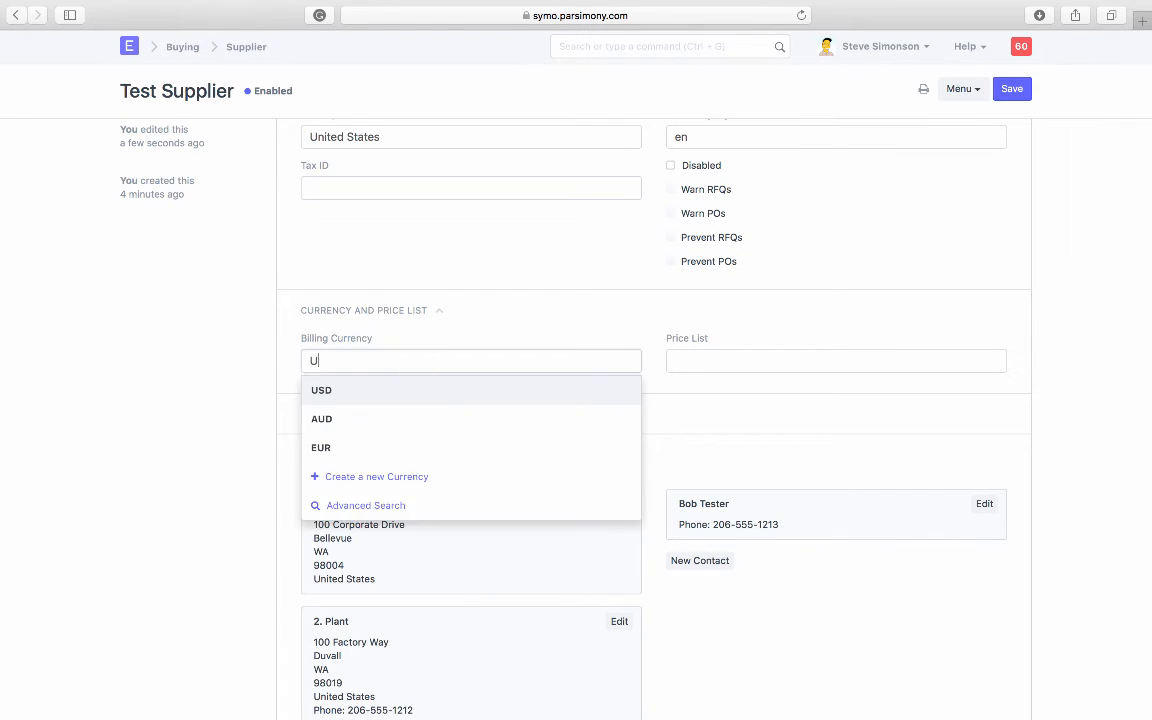
pyautogui.write('SD')
pyautogui.click(404, 388)
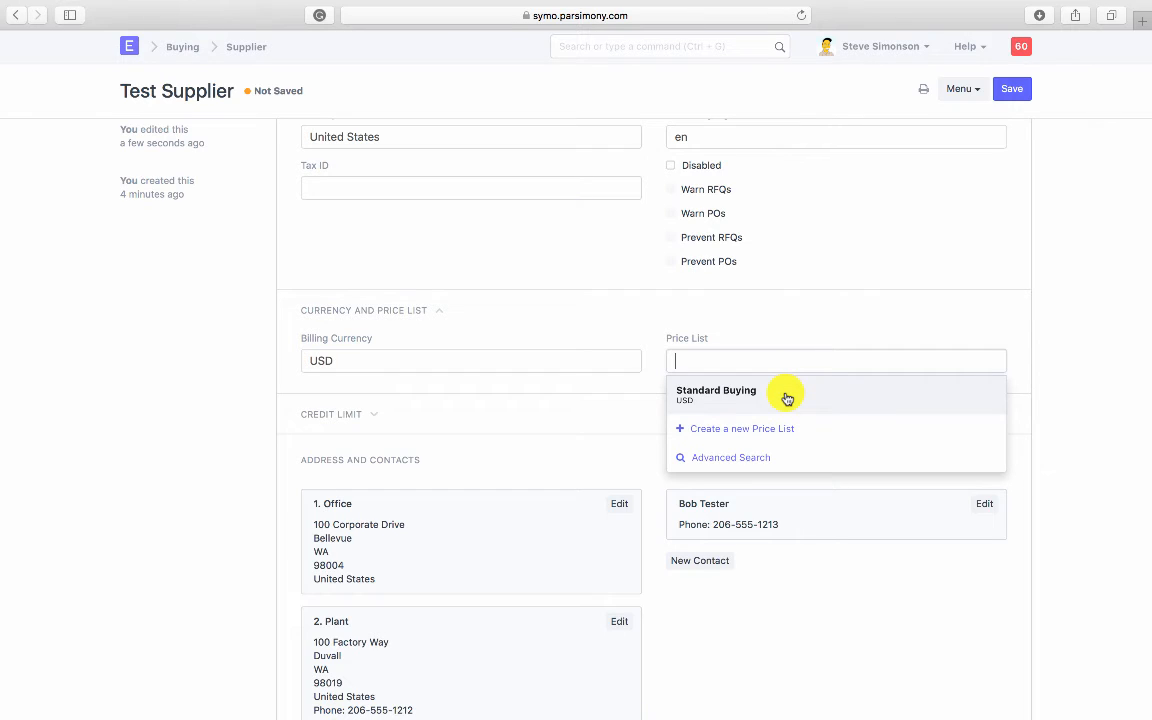
# Step: Clear the Price List field, leaving it empty, and save the supplier
pyautogui.click(787, 398)
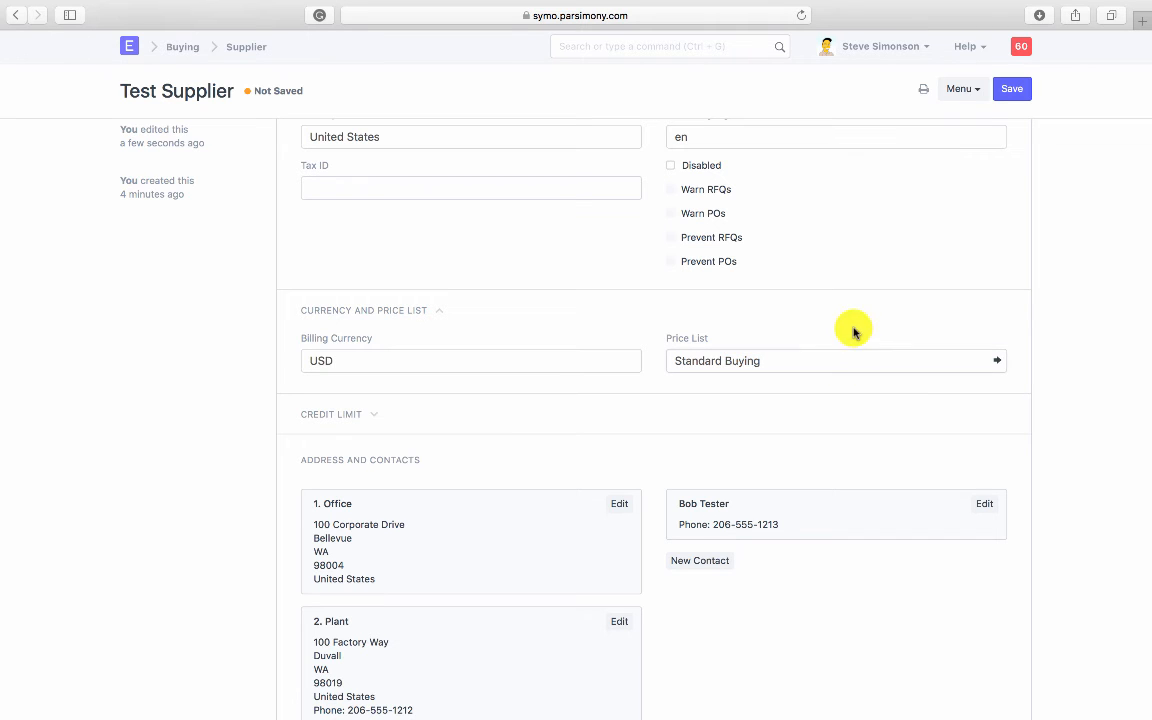
pyautogui.tripleClick(841, 362)
pyautogui.press('BackSpace')
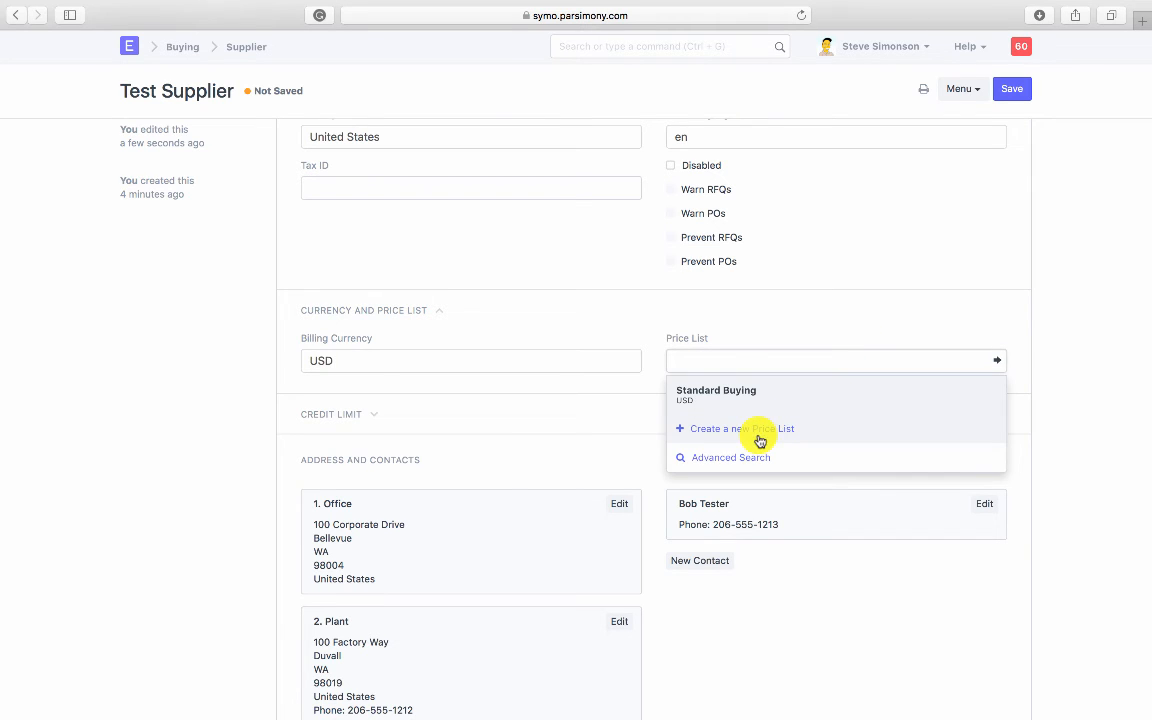
pyautogui.click(789, 327)
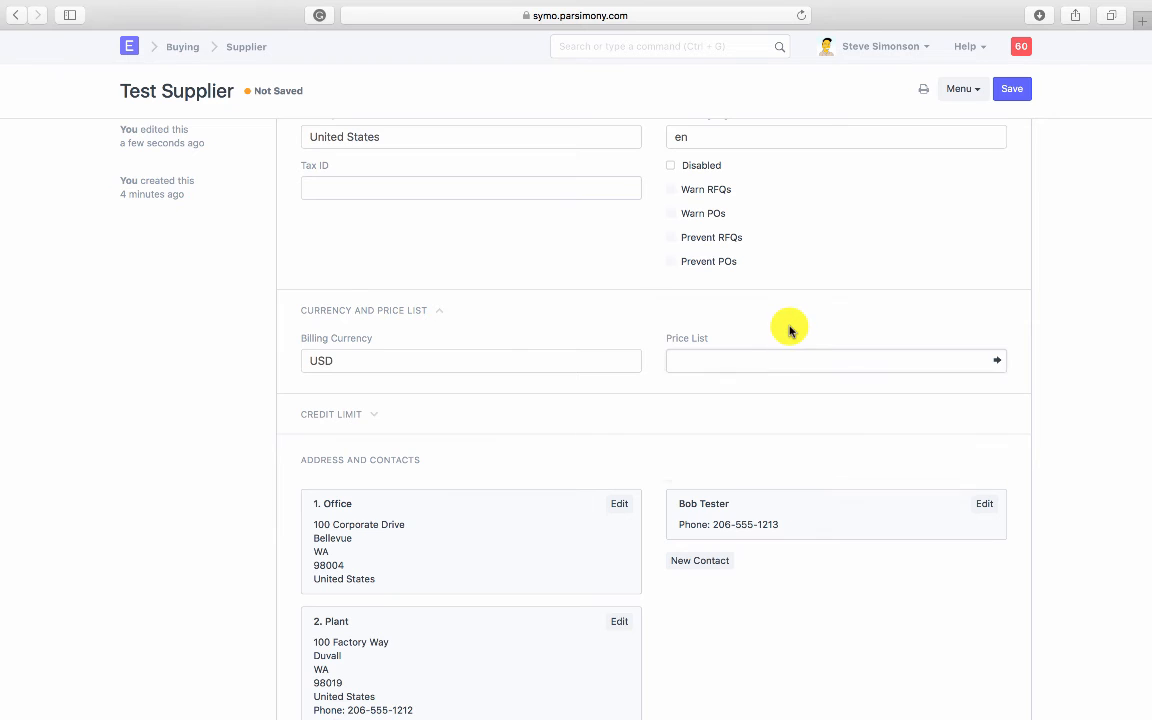
pyautogui.scroll(4, 789, 327)
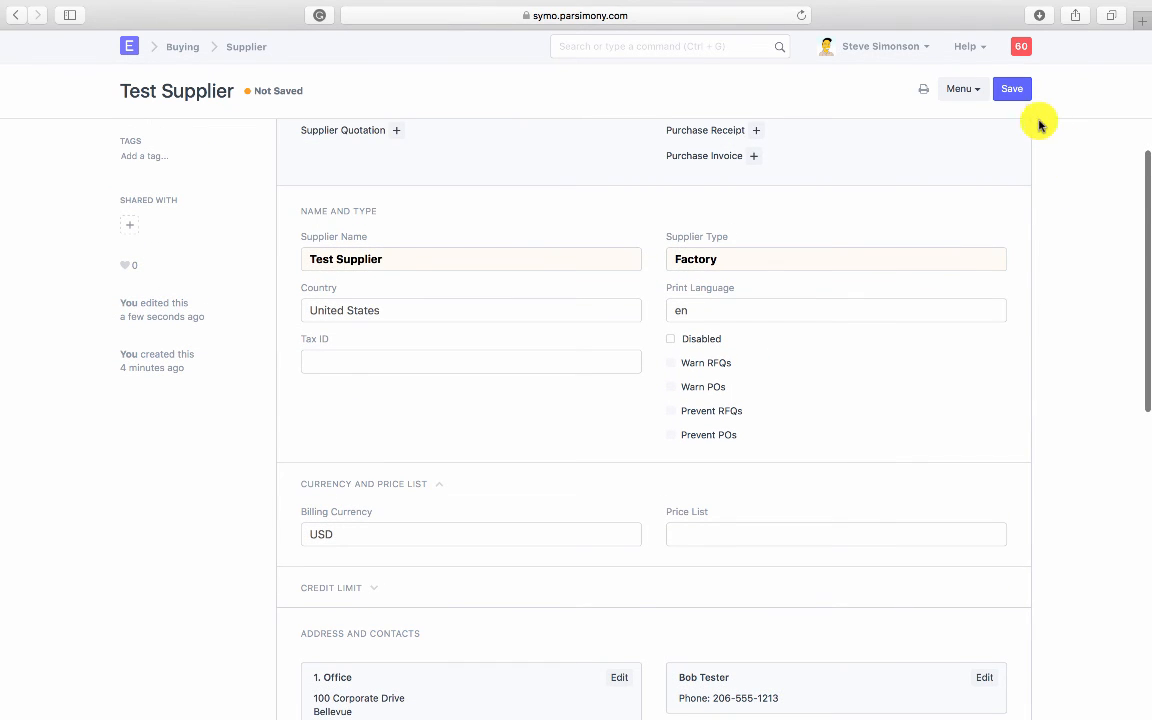
pyautogui.scroll(5, 1036, 211)
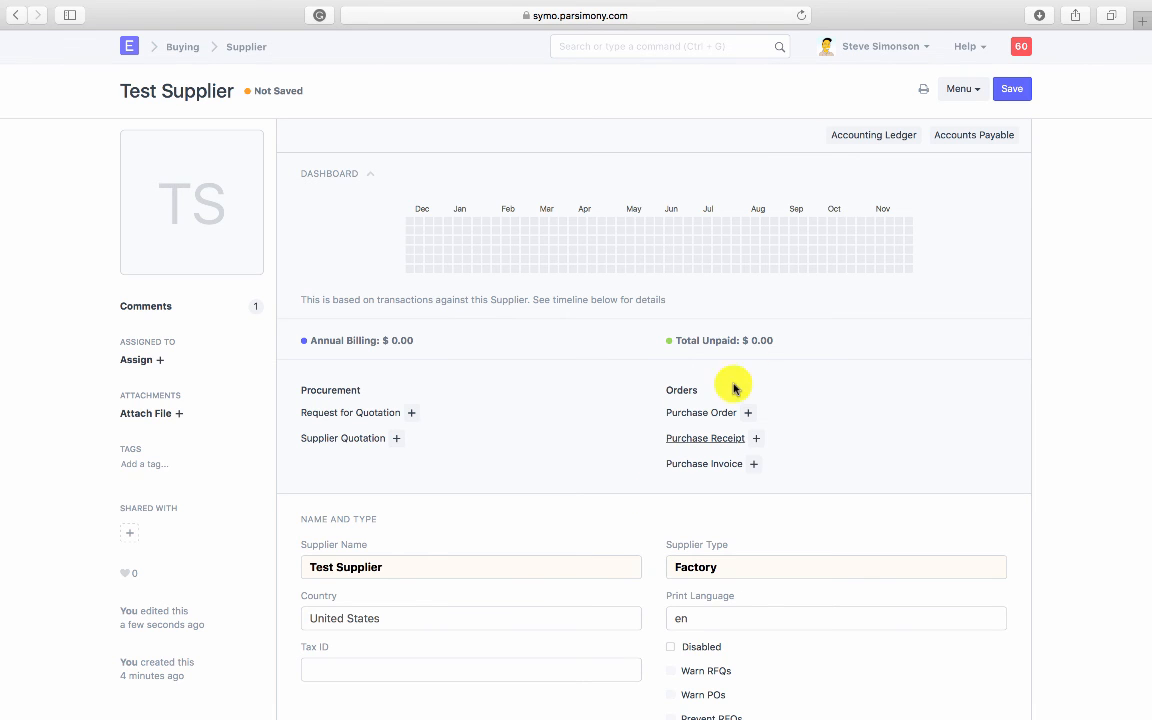
pyautogui.click(1015, 95)
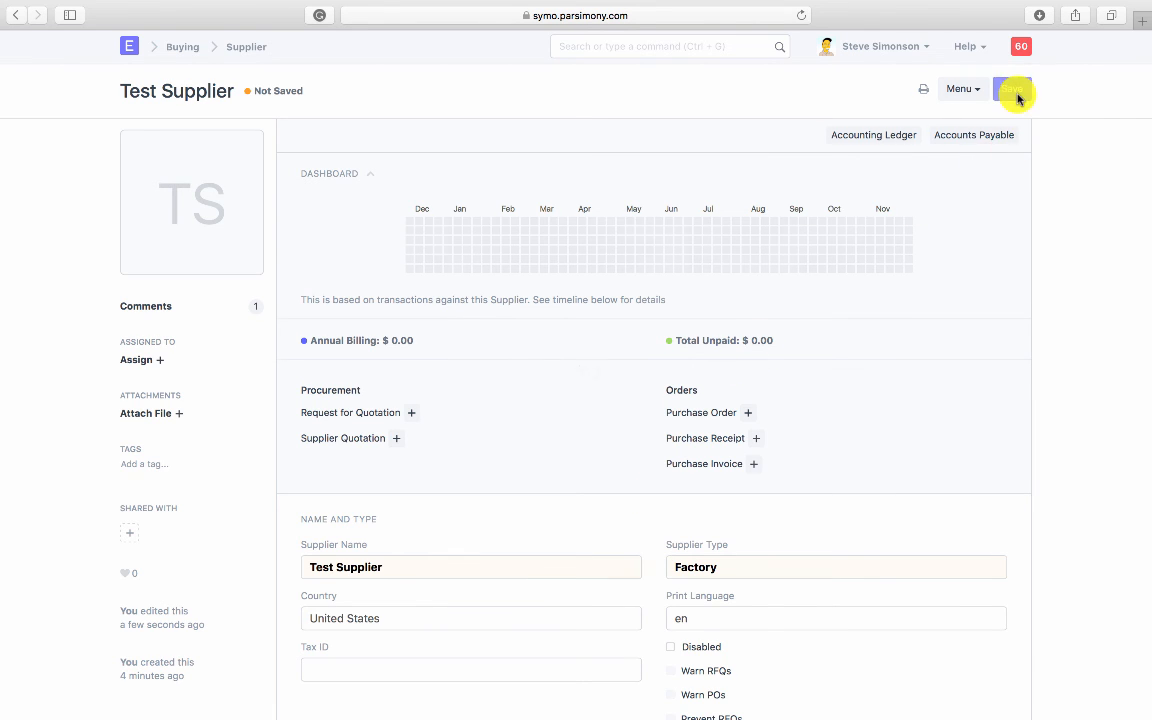